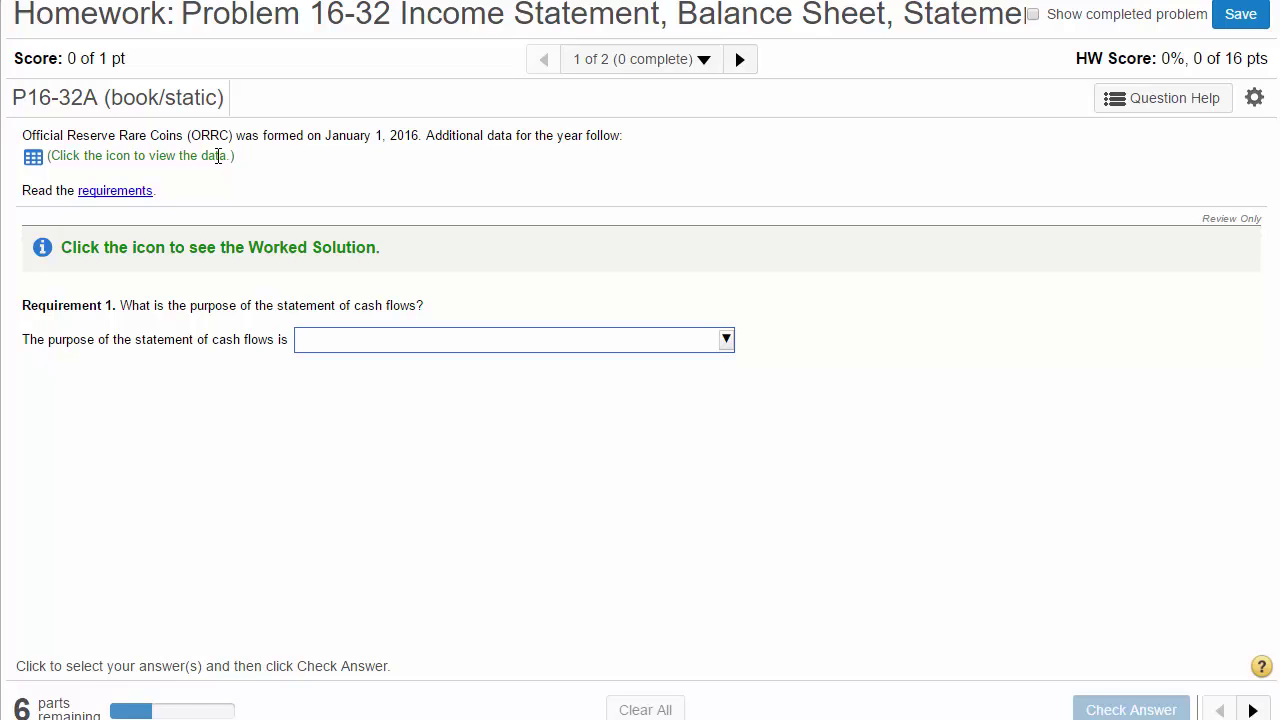
- Open the data table of transactions a–h and move it away from the question
{"action": "left_click", "coordinate": [36, 162]}
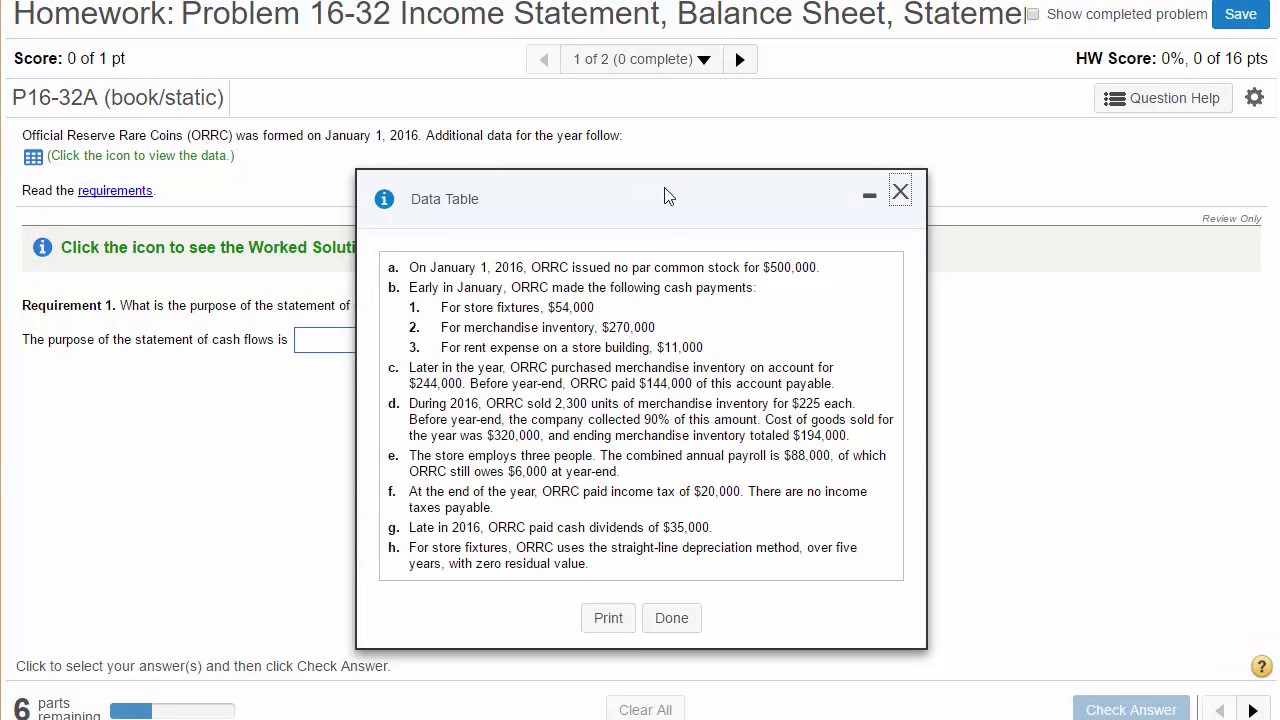
{"action": "left_click_drag", "start_coordinate": [669, 196], "coordinate": [1000, 152]}
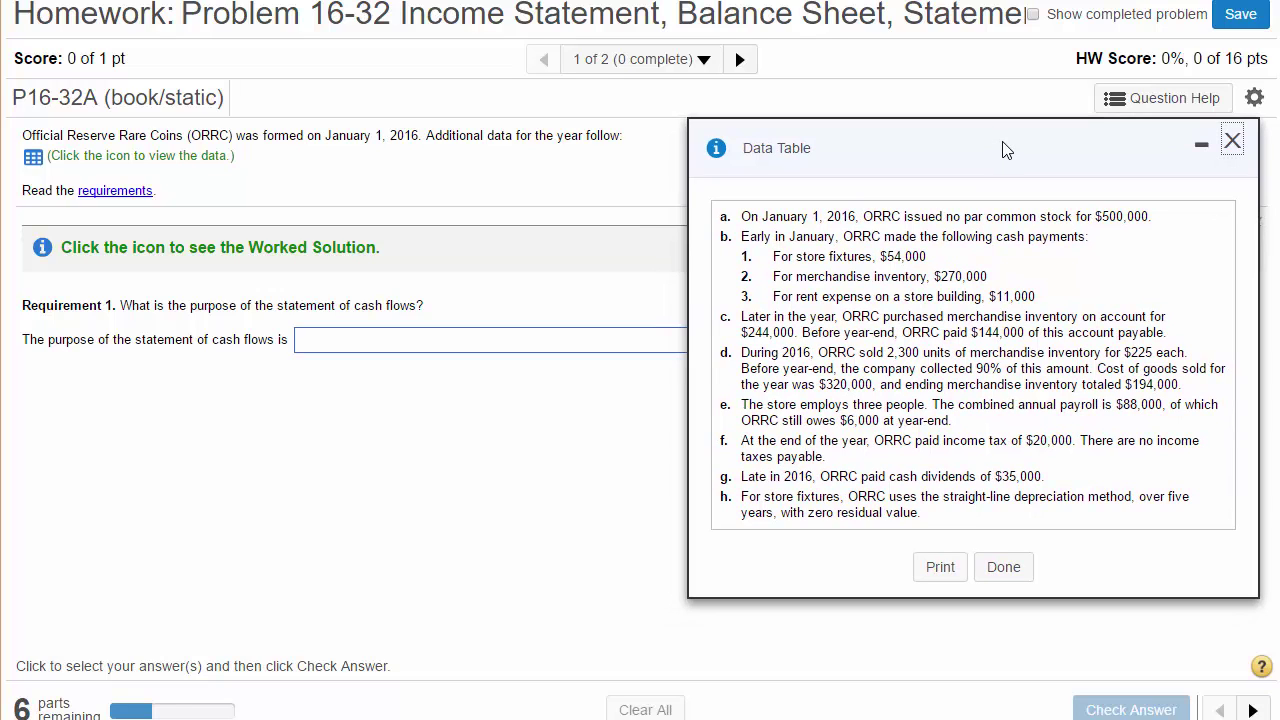
{"action": "left_click_drag", "start_coordinate": [1005, 150], "coordinate": [906, 342]}
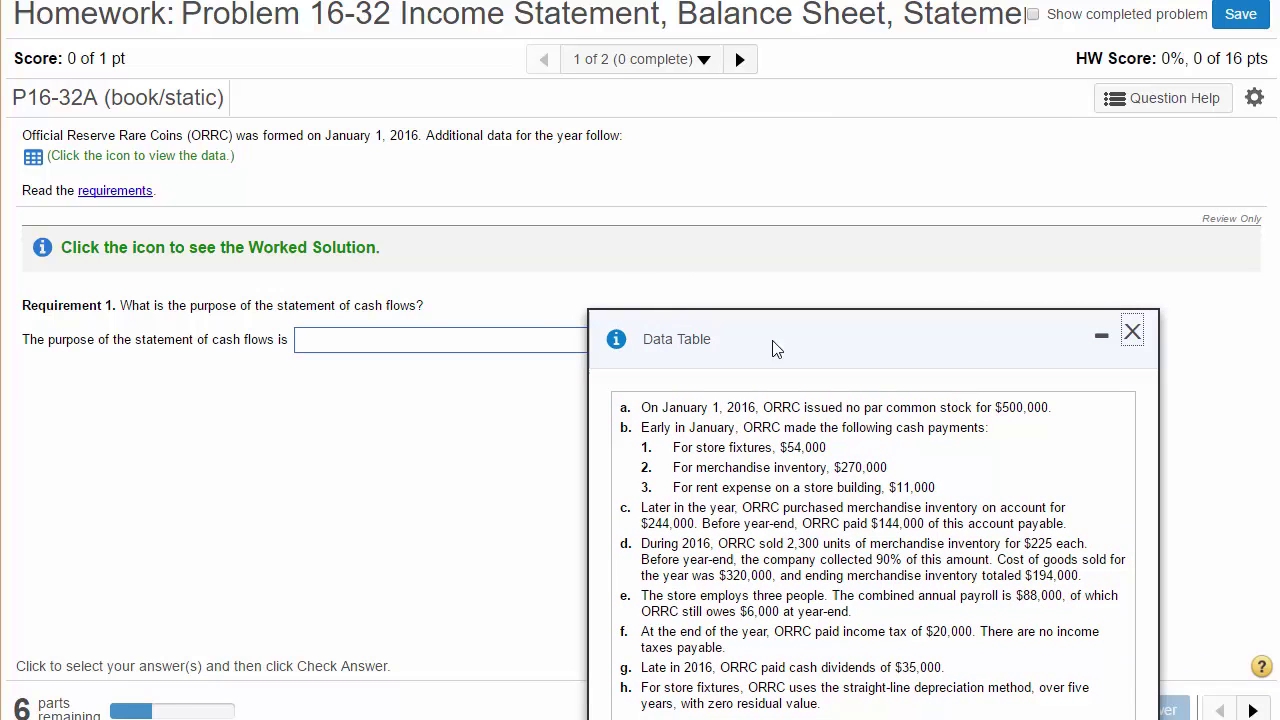
- Read the requirements list, then move the data table off the Requirement 1 answer field
{"action": "left_click", "coordinate": [110, 191]}
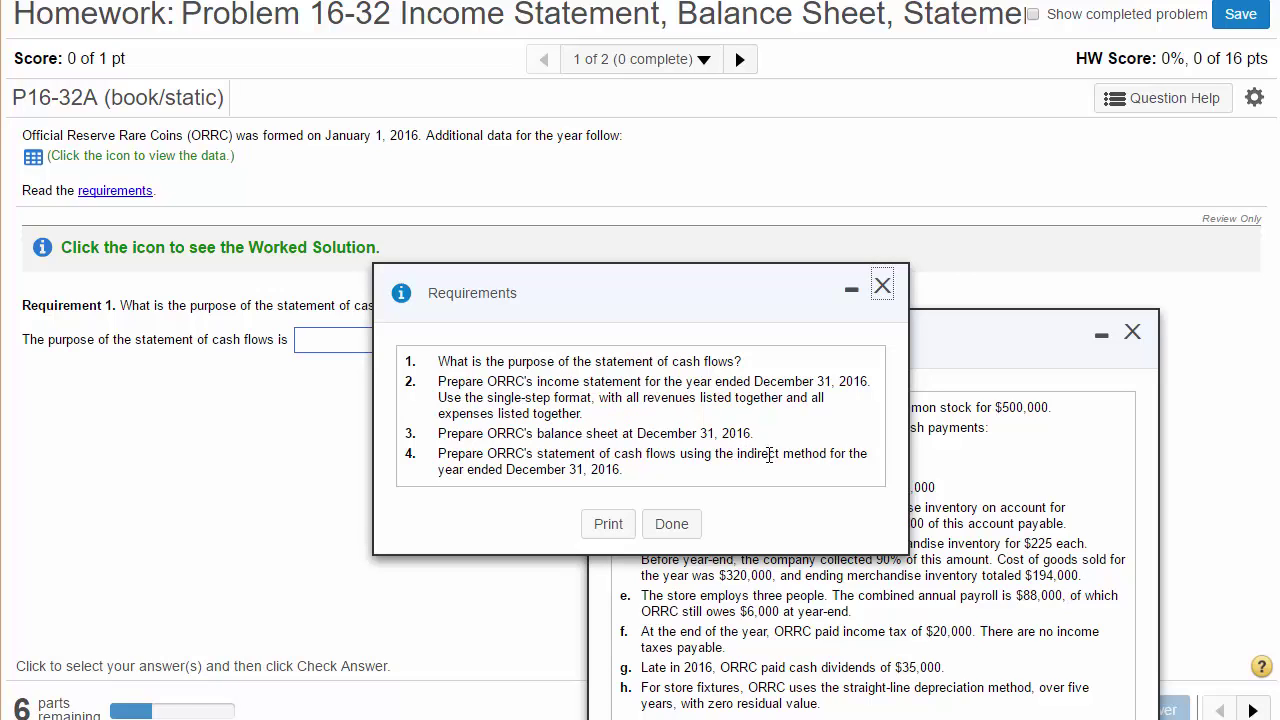
{"action": "left_click", "coordinate": [881, 289]}
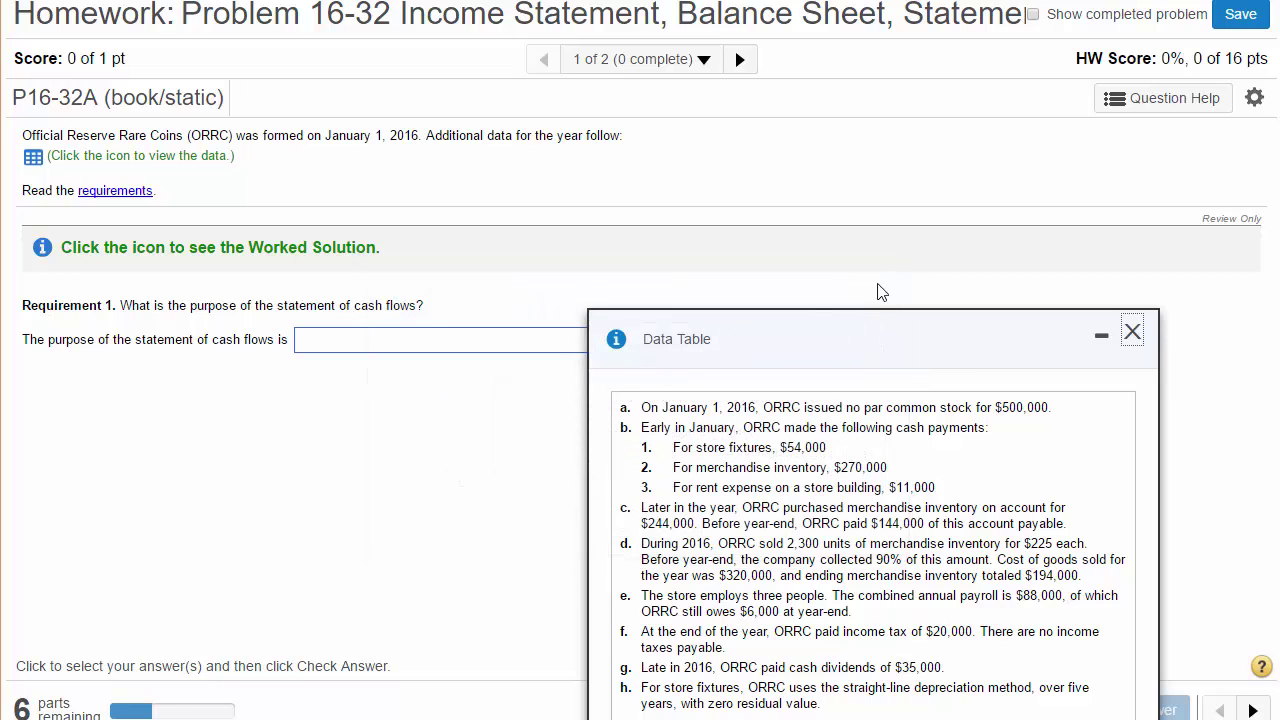
{"action": "left_click_drag", "start_coordinate": [866, 338], "coordinate": [807, 502]}
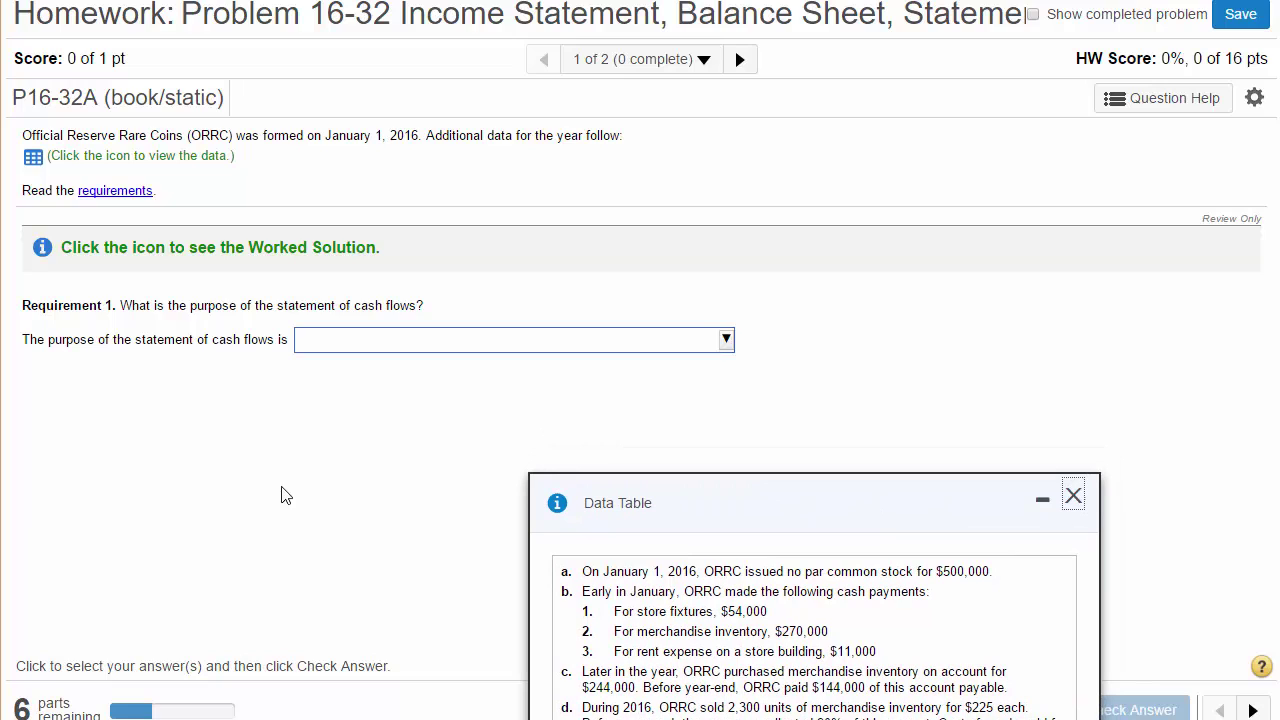
- Answer Requirement 1 with 'to show where cash came from and how cash was spent during the period' and check it
{"action": "left_click", "coordinate": [445, 354]}
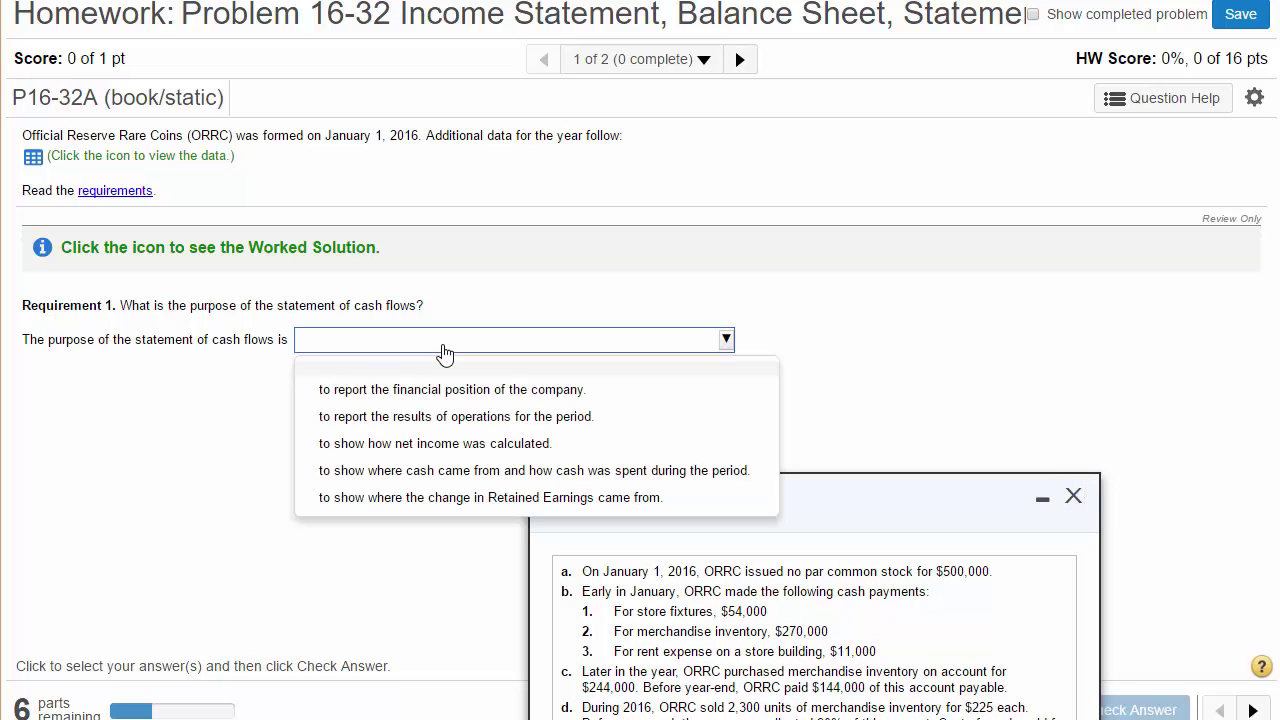
{"action": "left_click", "coordinate": [422, 476]}
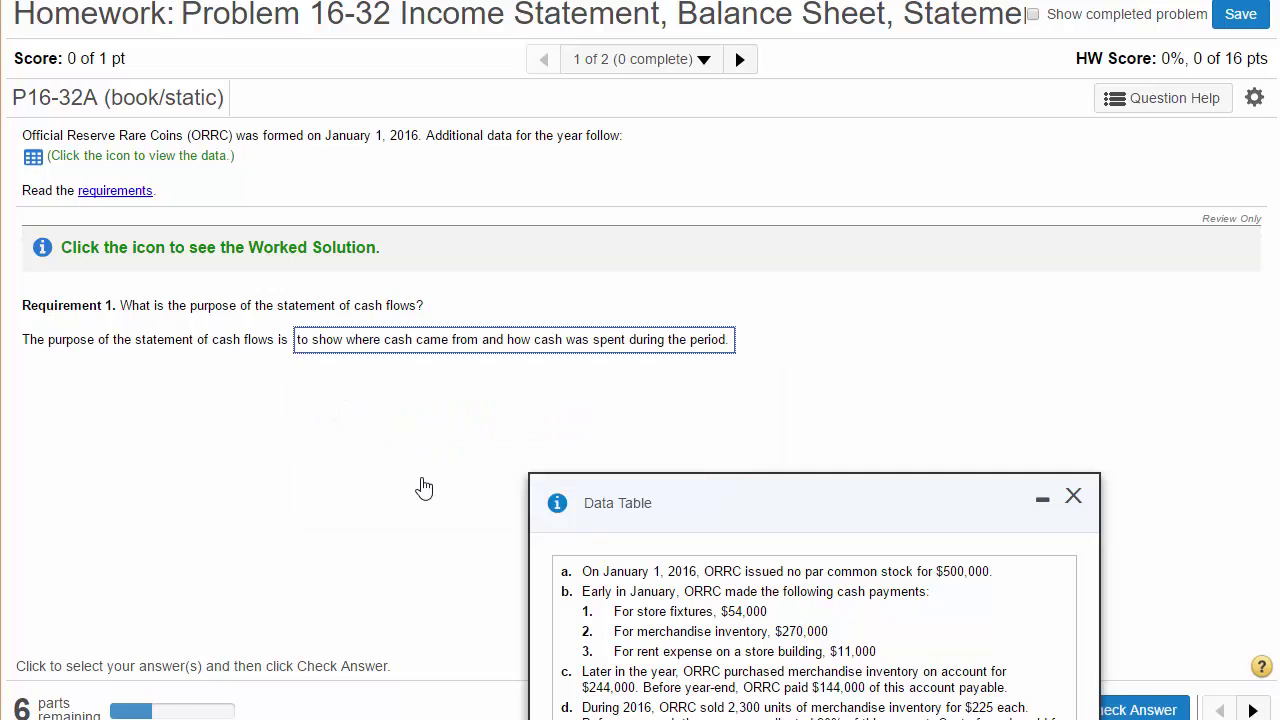
{"action": "left_click", "coordinate": [1146, 713]}
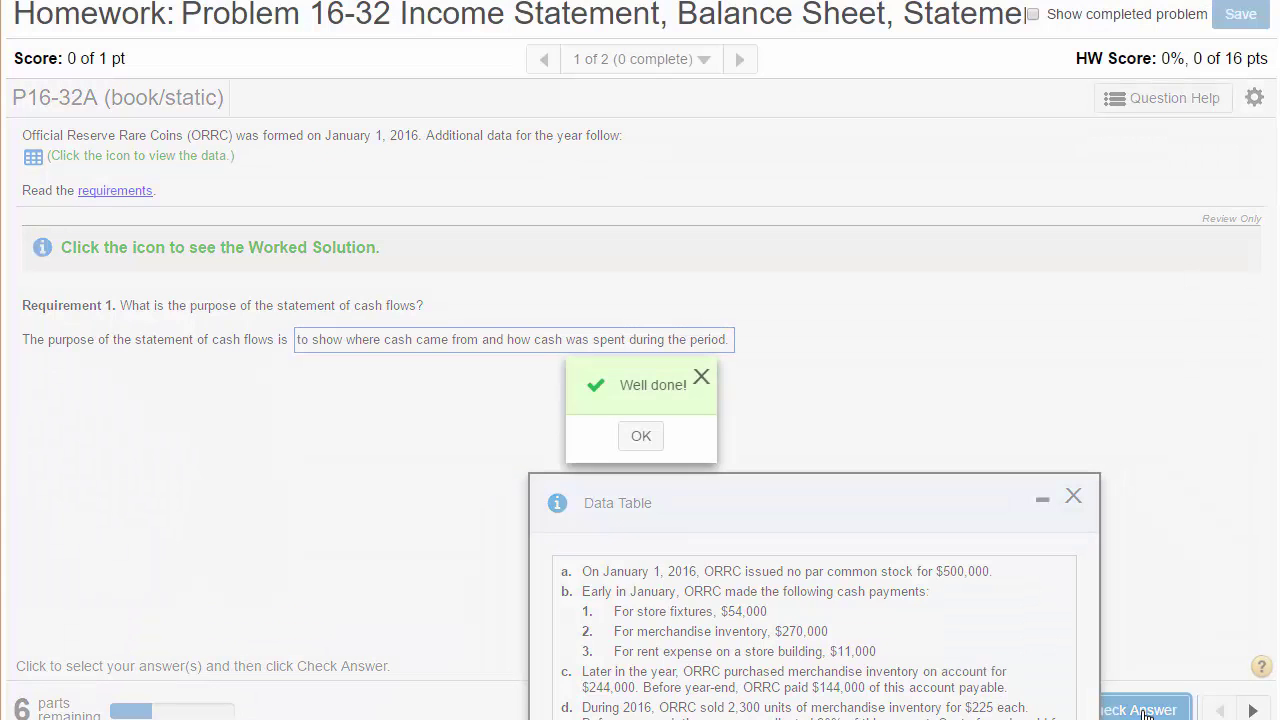
{"action": "left_click", "coordinate": [641, 437]}
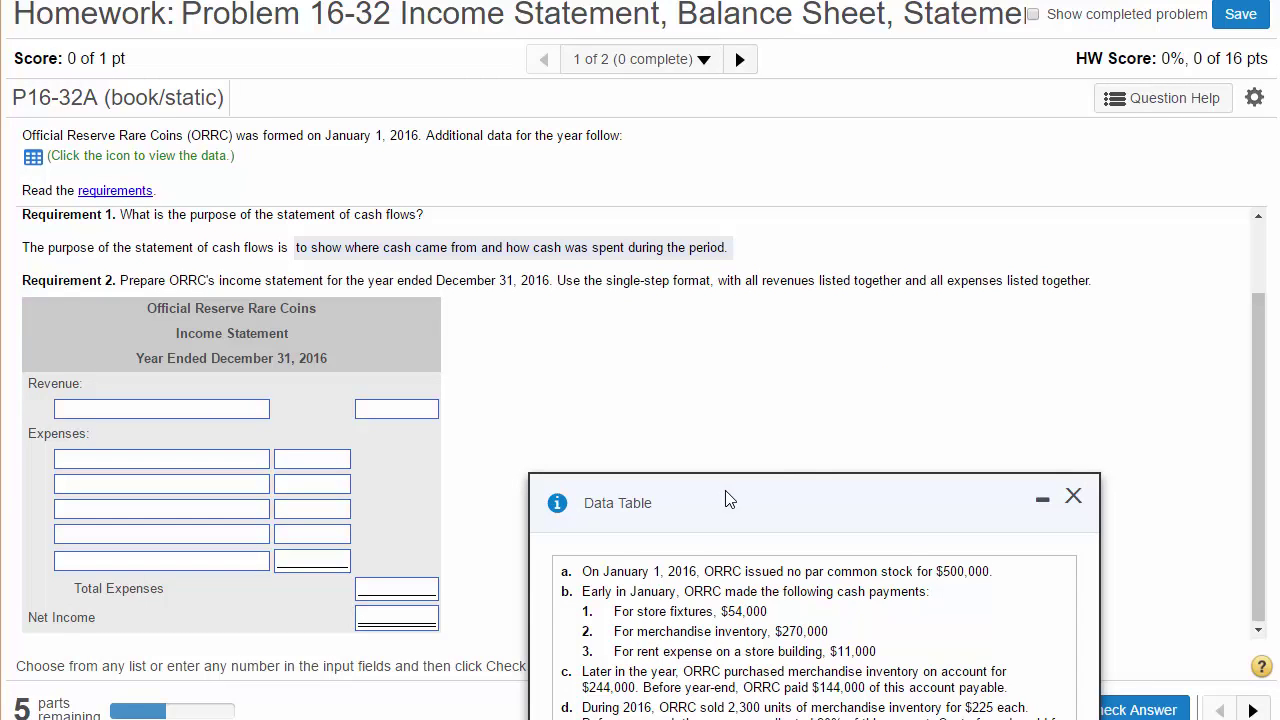
- Move the data table up to show all items, and bring the Excel journal for Problem 16-32 up beneath it
{"action": "left_click_drag", "start_coordinate": [728, 500], "coordinate": [767, 147]}
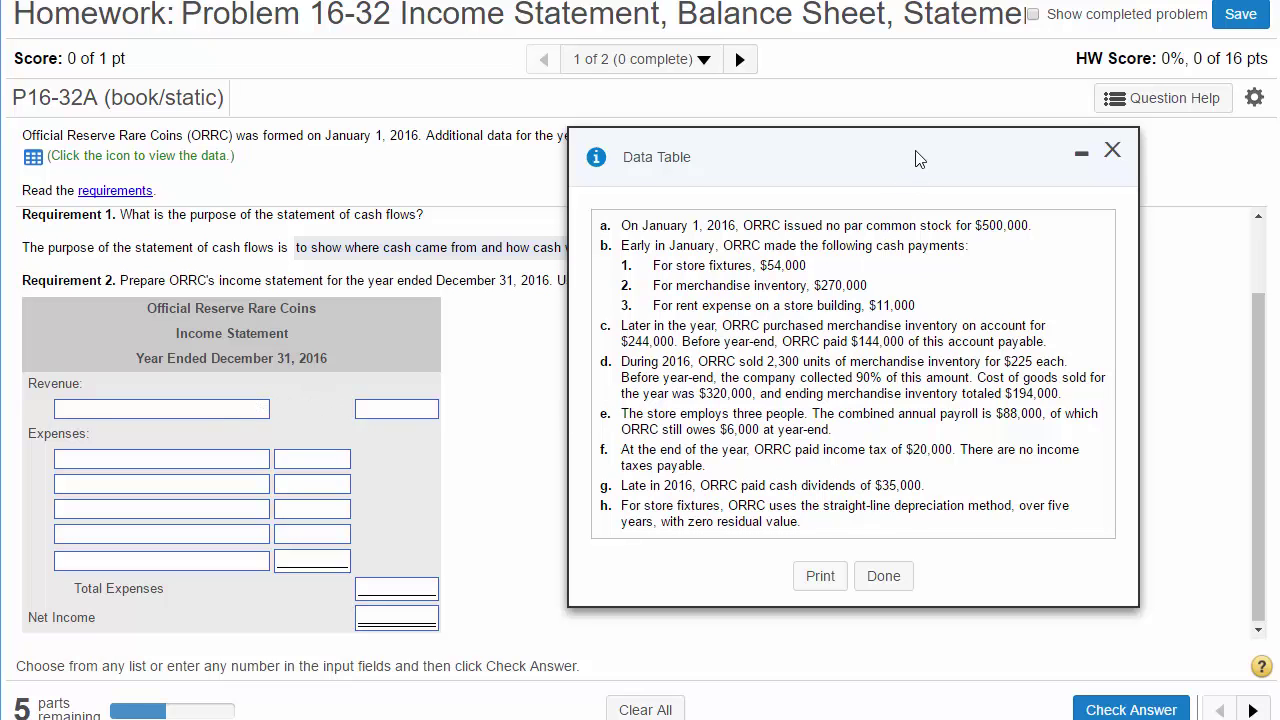
{"action": "left_click_drag", "start_coordinate": [918, 160], "coordinate": [1032, 179]}
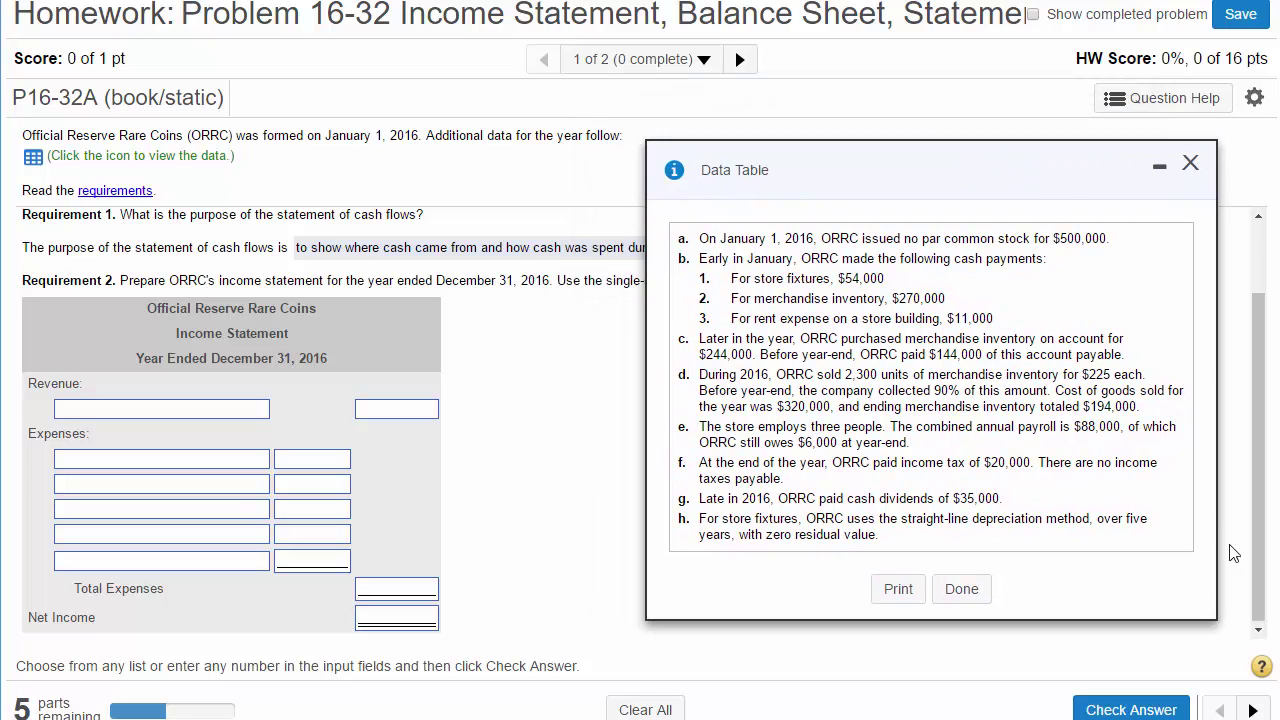
{"action": "key", "text": "alt+Tab"}
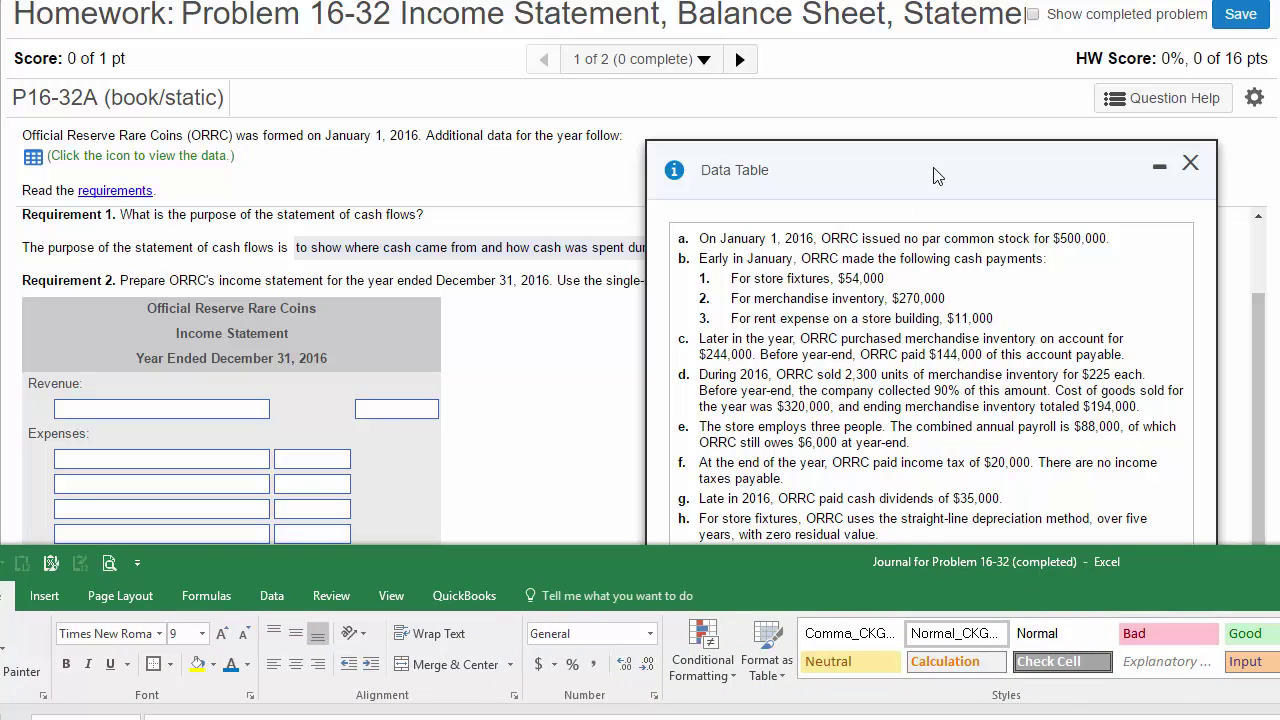
{"action": "left_click_drag", "start_coordinate": [937, 169], "coordinate": [952, 109]}
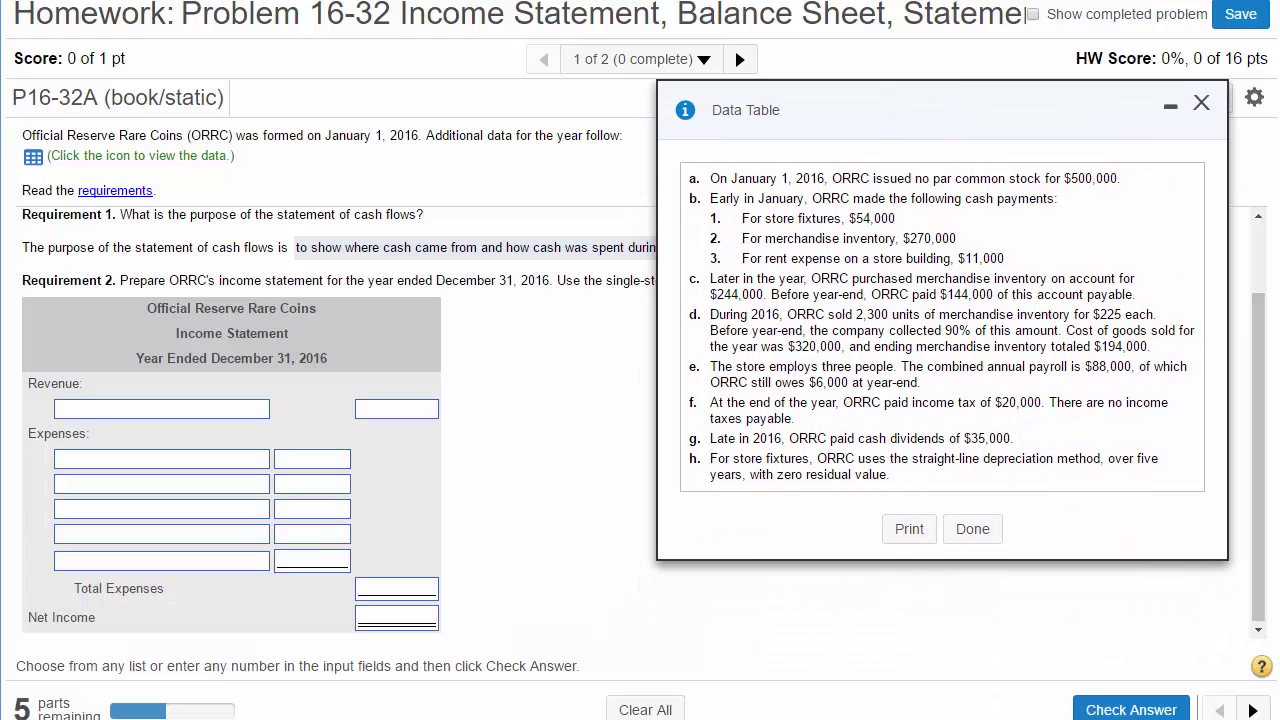
{"action": "key", "text": "alt+Tab"}
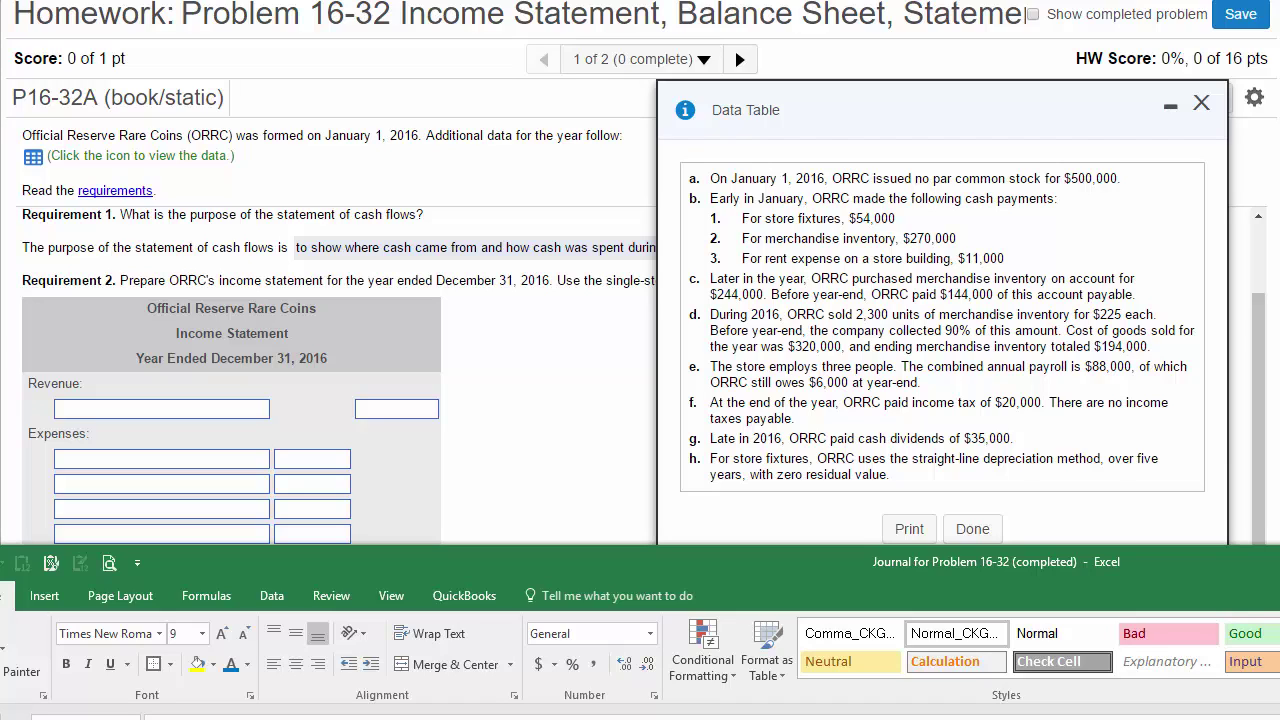
- Raise the Excel journal so entry a) (Cash / Common Stock 500,000) and the color legend cover the lower half
{"action": "key", "text": "super+Down"}
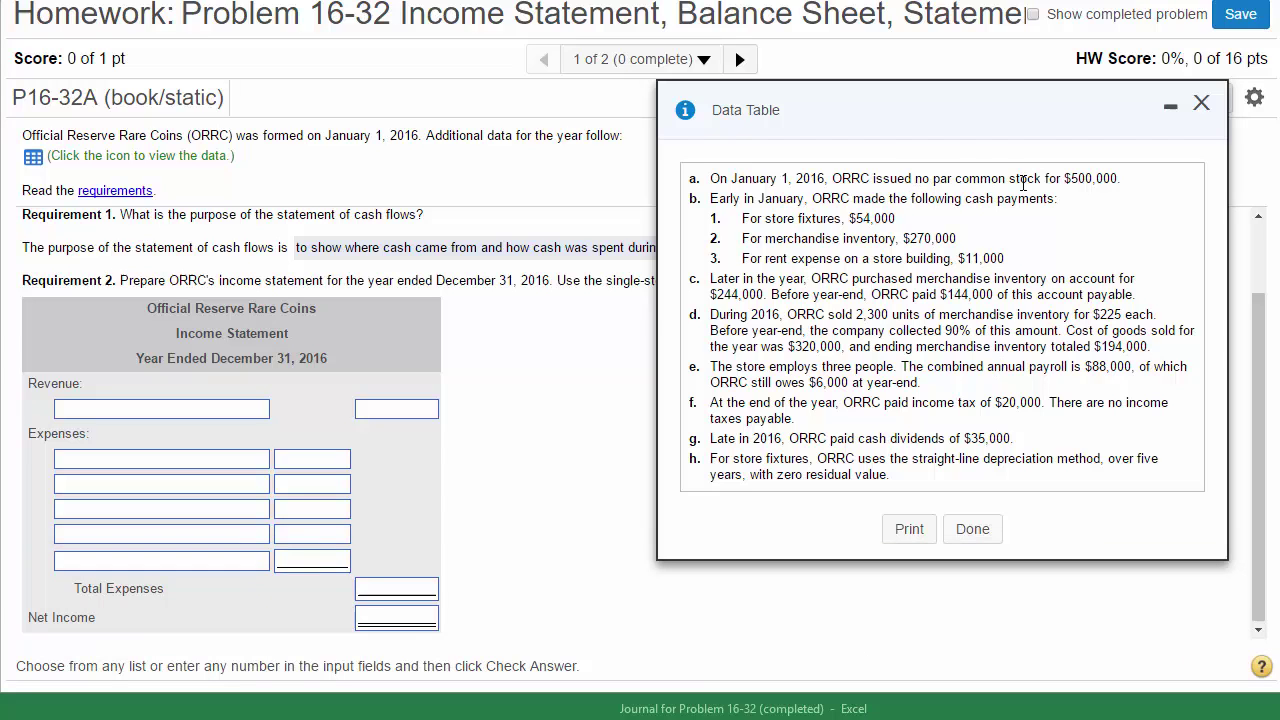
{"action": "left_click_drag", "start_coordinate": [700, 708], "coordinate": [911, 269]}
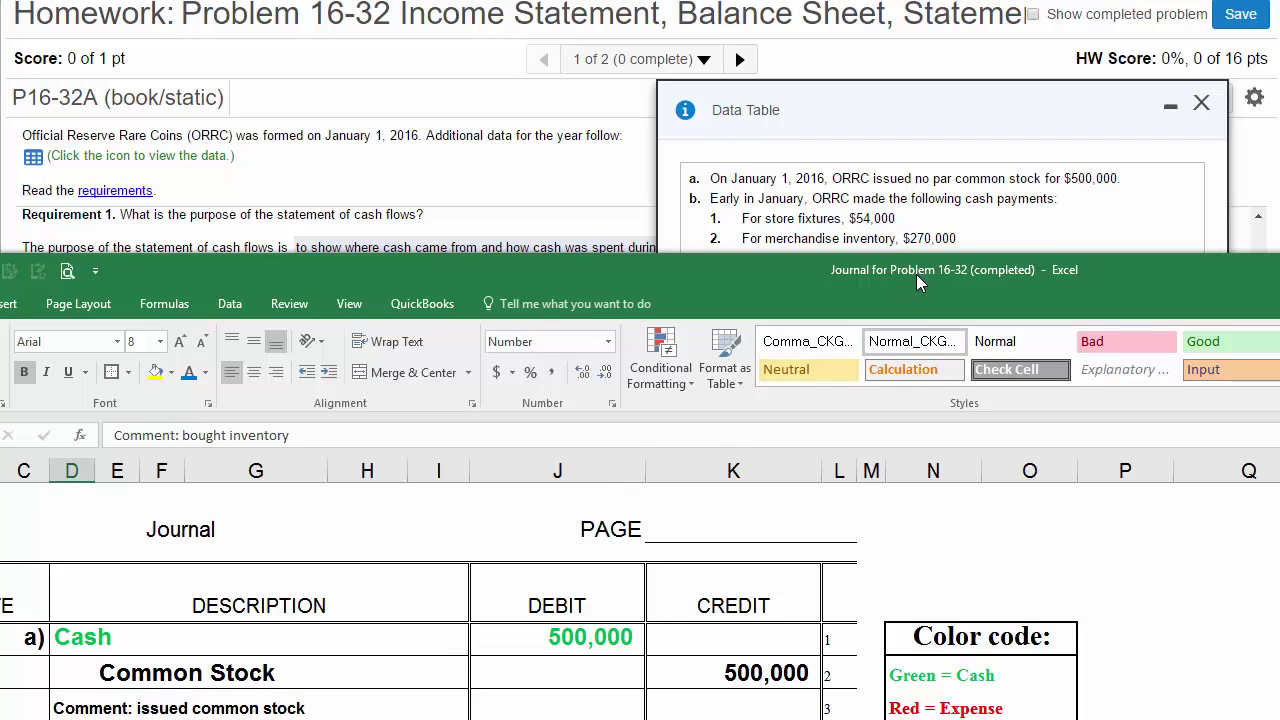
{"action": "left_click_drag", "start_coordinate": [916, 274], "coordinate": [911, 194]}
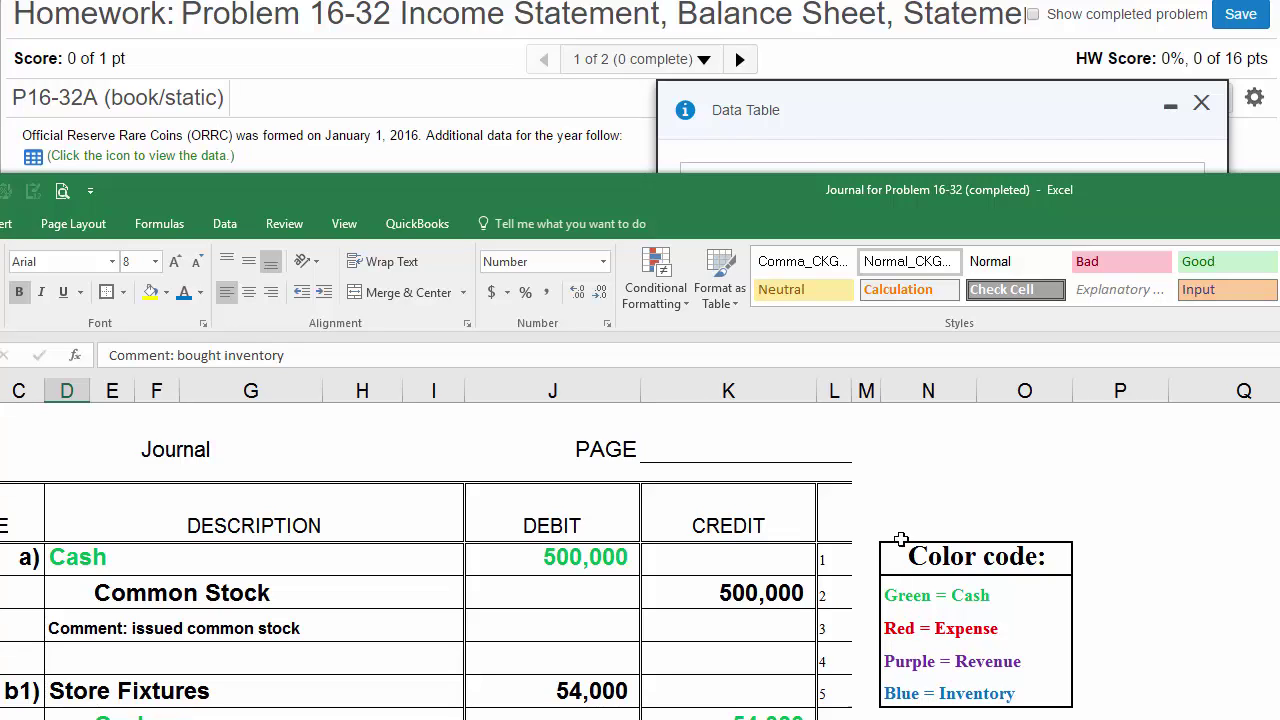
{"action": "left_click_drag", "start_coordinate": [777, 204], "coordinate": [783, 280]}
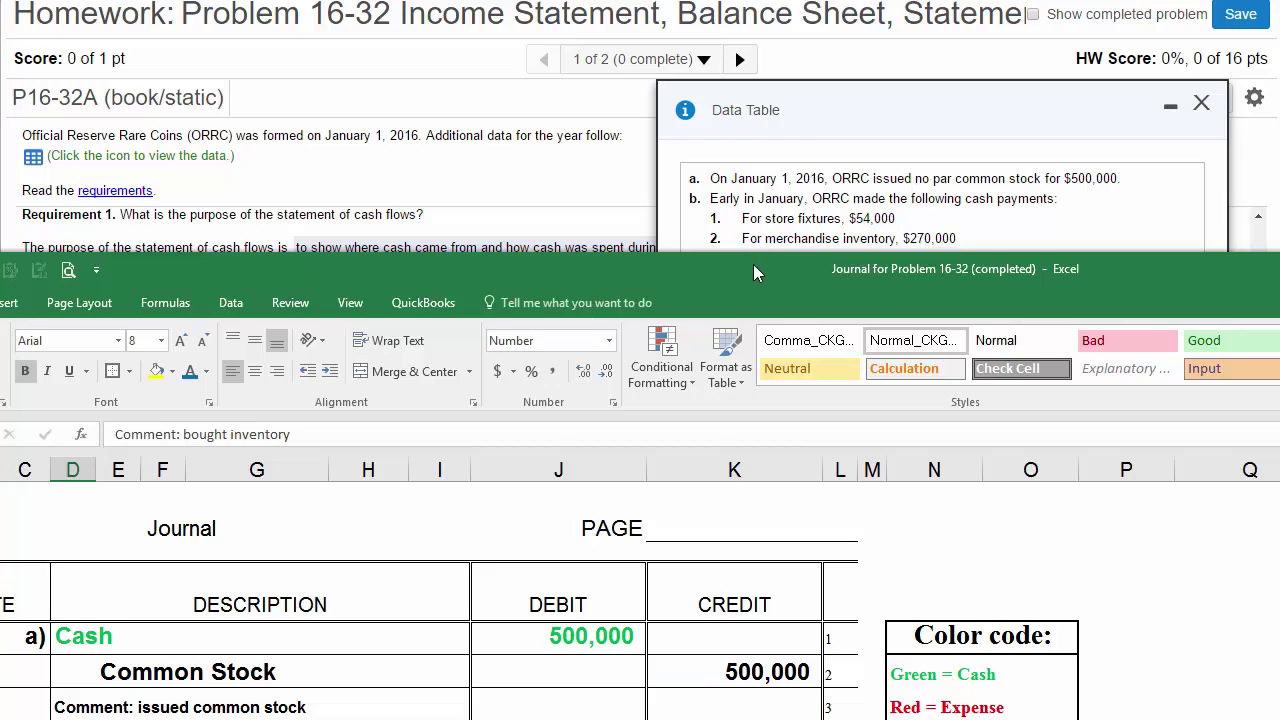
{"action": "left_click_drag", "start_coordinate": [753, 264], "coordinate": [756, 240]}
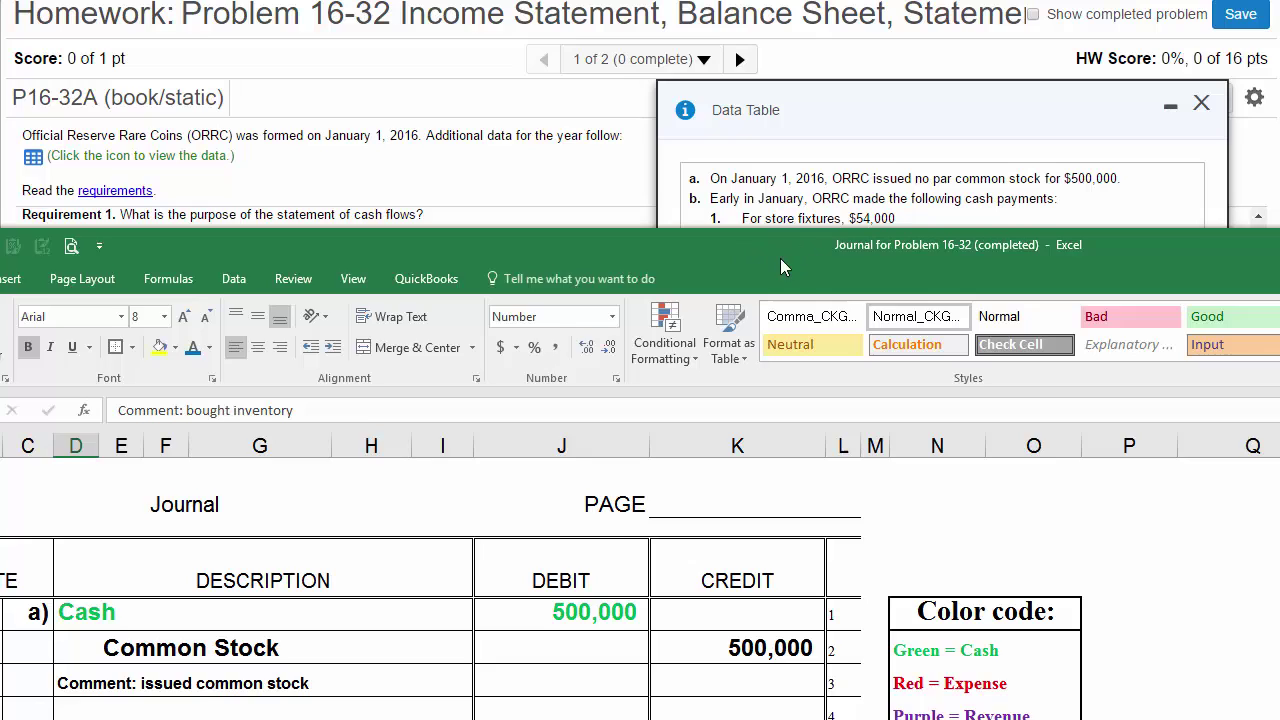
{"action": "left_click_drag", "start_coordinate": [780, 258], "coordinate": [793, 95]}
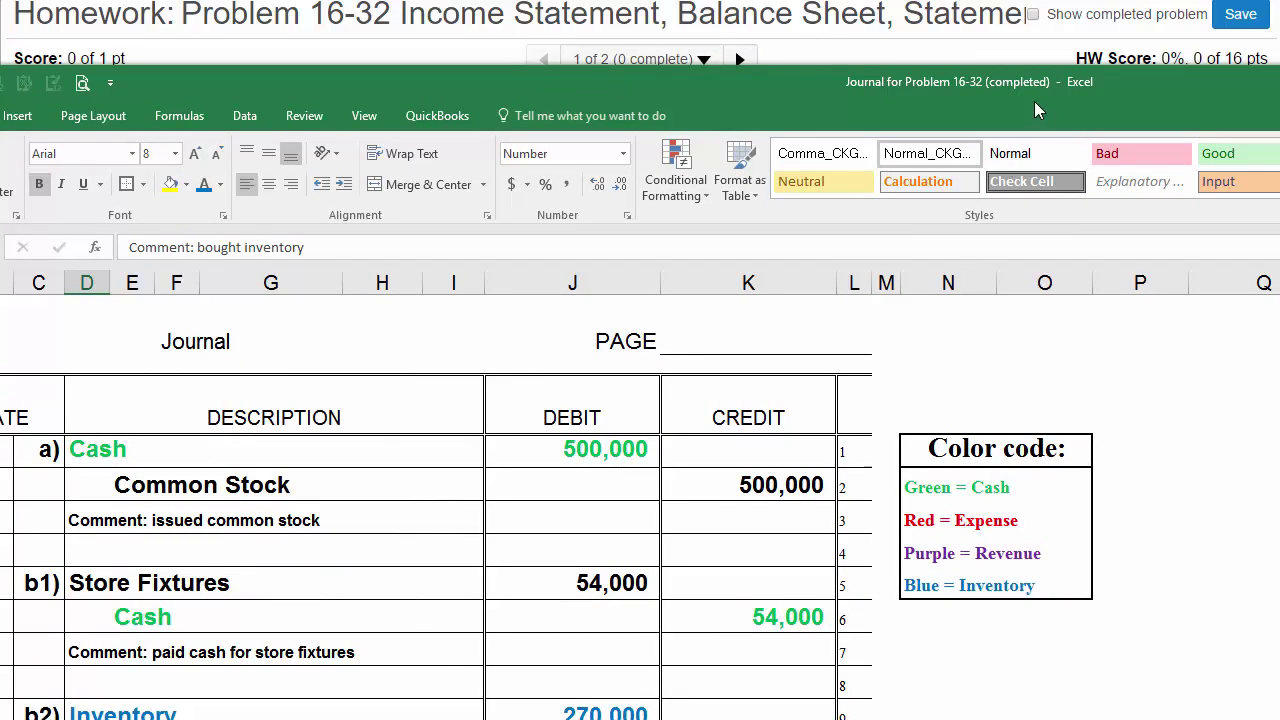
{"action": "left_click_drag", "start_coordinate": [1040, 88], "coordinate": [1054, 270]}
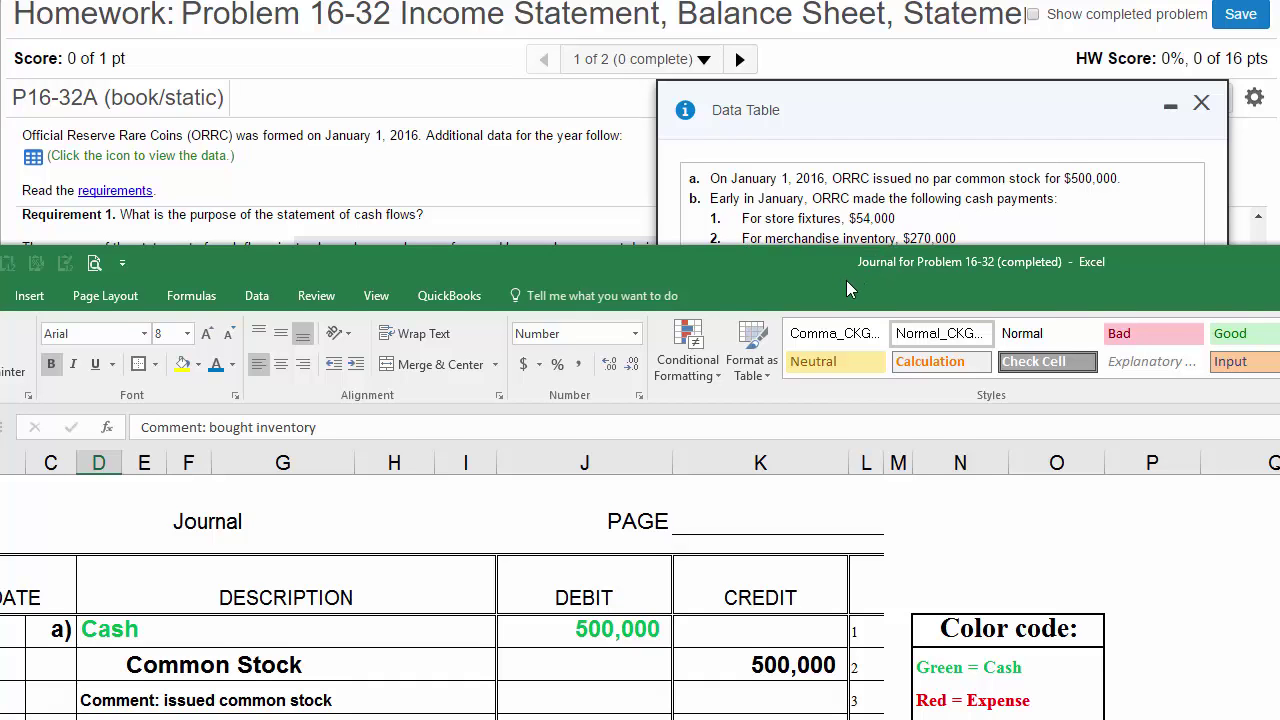
{"action": "left_click_drag", "start_coordinate": [846, 280], "coordinate": [840, 70]}
{"action": "scroll", "coordinate": [720, 451], "scroll_direction": "down", "scroll_amount": 1}
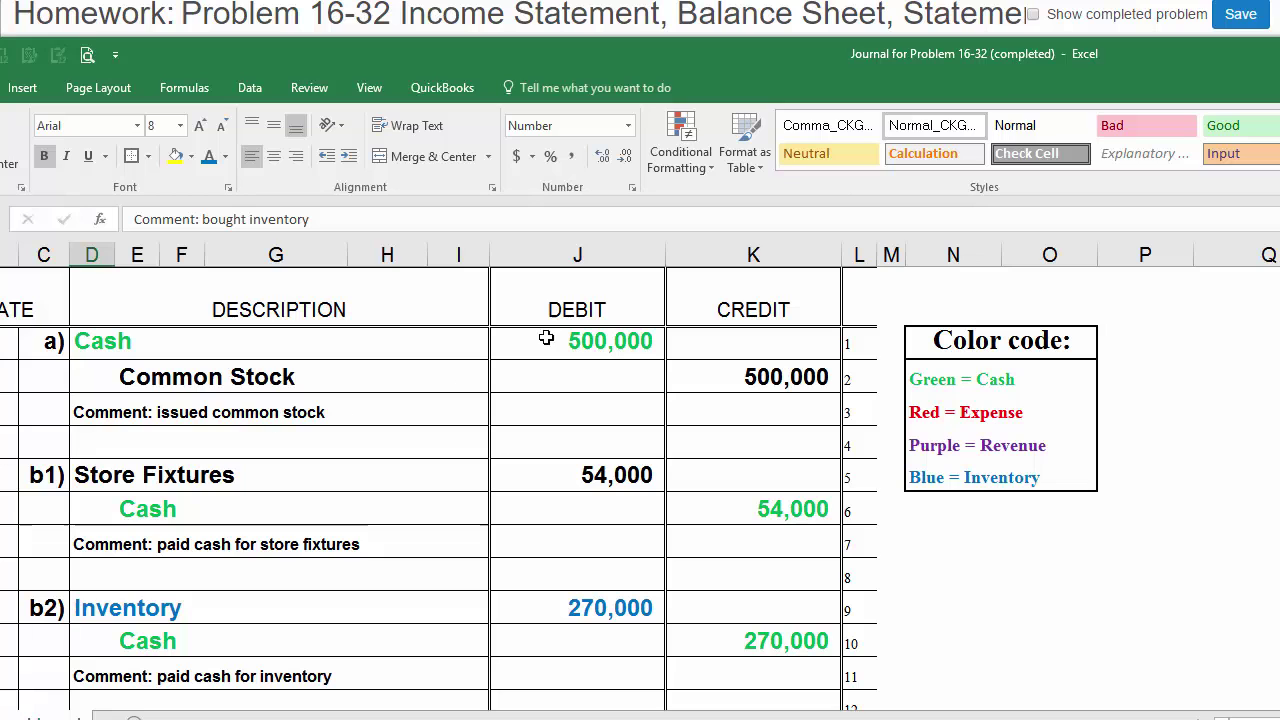
{"action": "left_click_drag", "start_coordinate": [999, 64], "coordinate": [996, 295]}
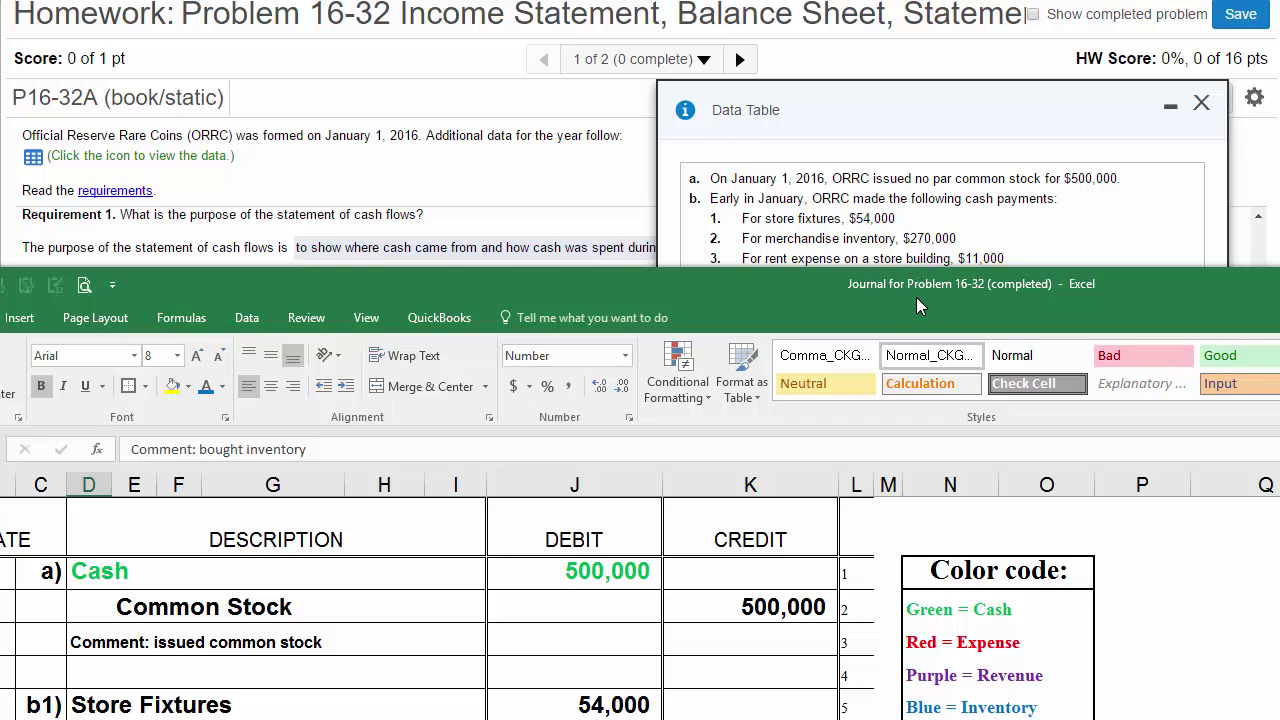
{"action": "left_click_drag", "start_coordinate": [916, 297], "coordinate": [932, 38]}
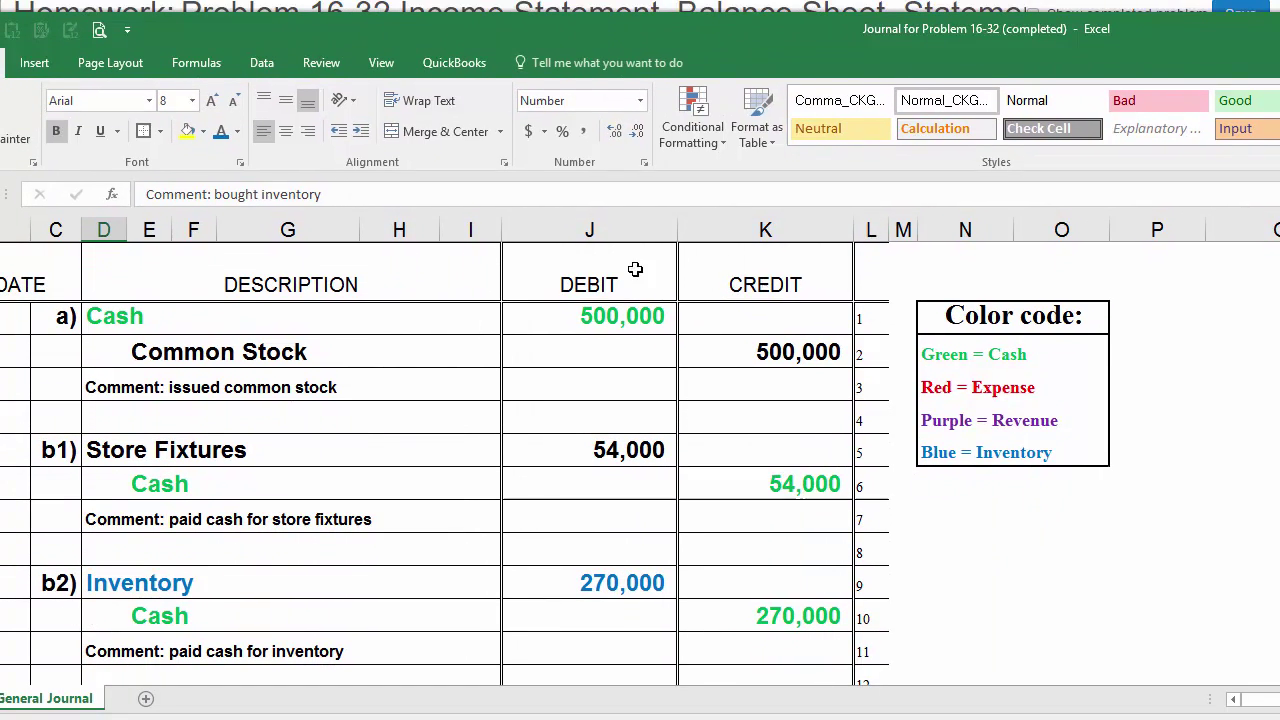
{"action": "scroll", "coordinate": [476, 366], "scroll_direction": "down", "scroll_amount": 1}
{"action": "scroll", "coordinate": [485, 367], "scroll_direction": "down", "scroll_amount": 1}
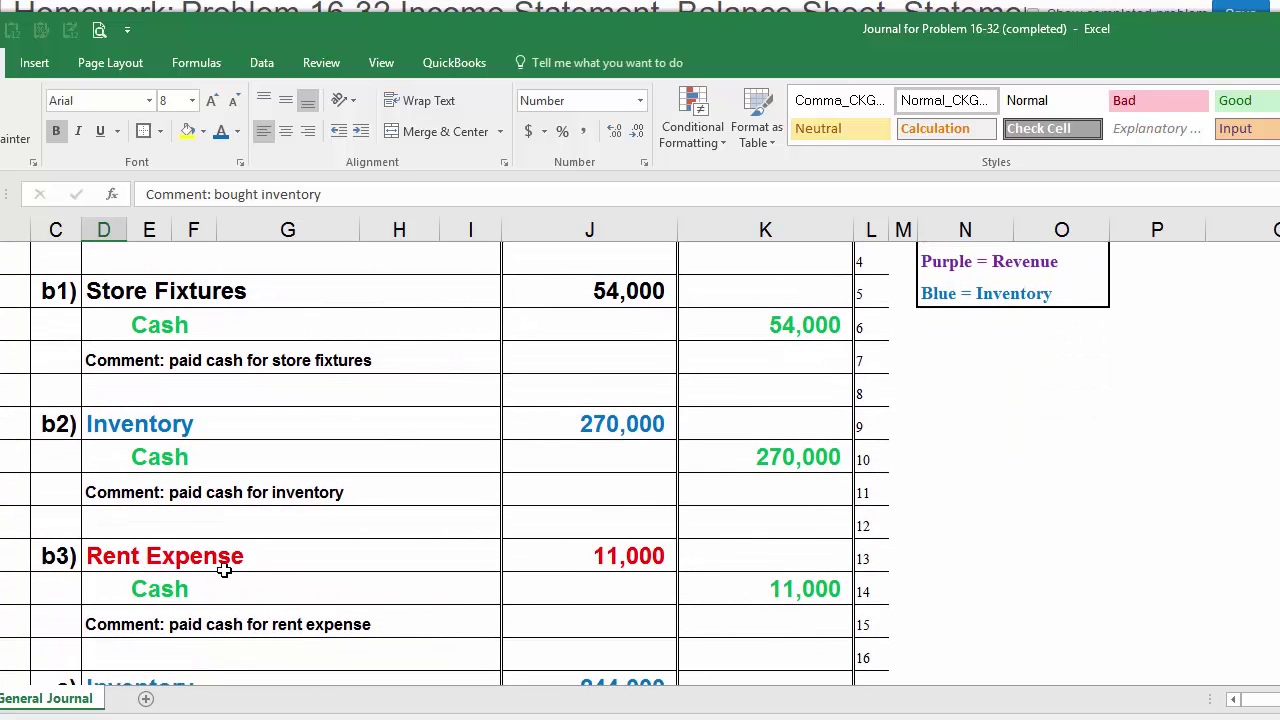
{"action": "scroll", "coordinate": [677, 606], "scroll_direction": "up", "scroll_amount": 1}
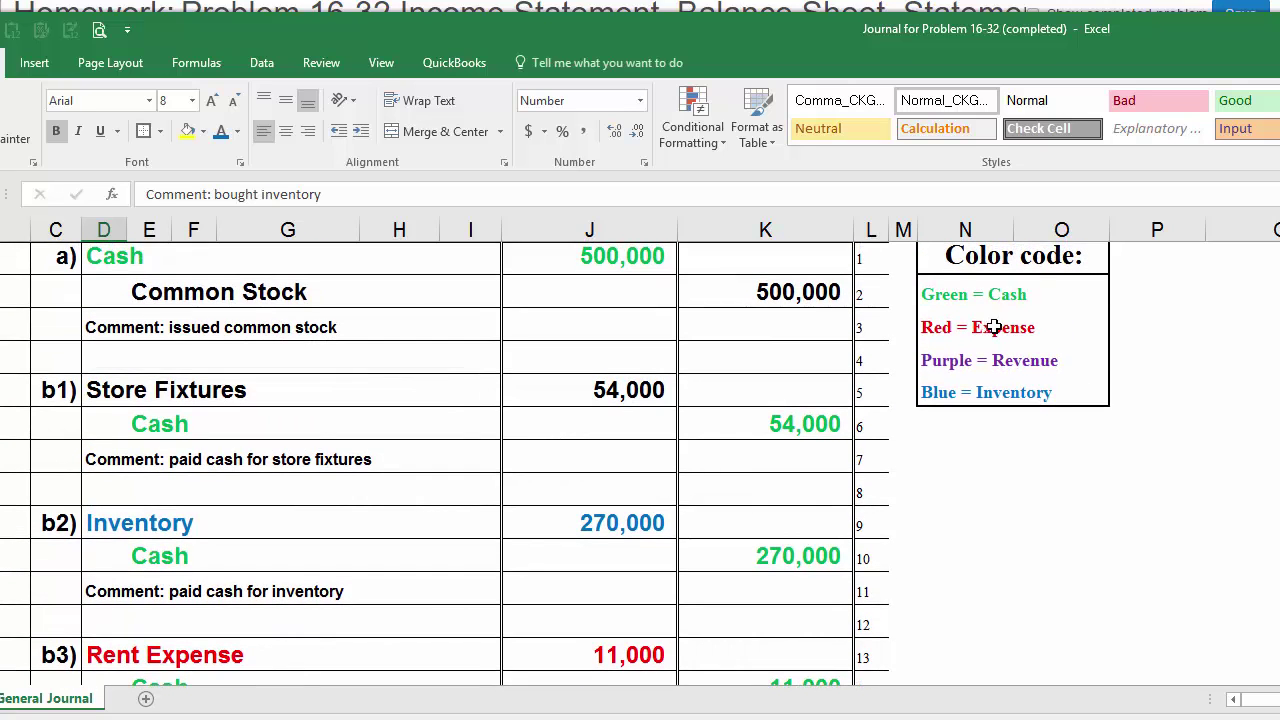
{"action": "scroll", "coordinate": [350, 610], "scroll_direction": "down", "scroll_amount": 1}
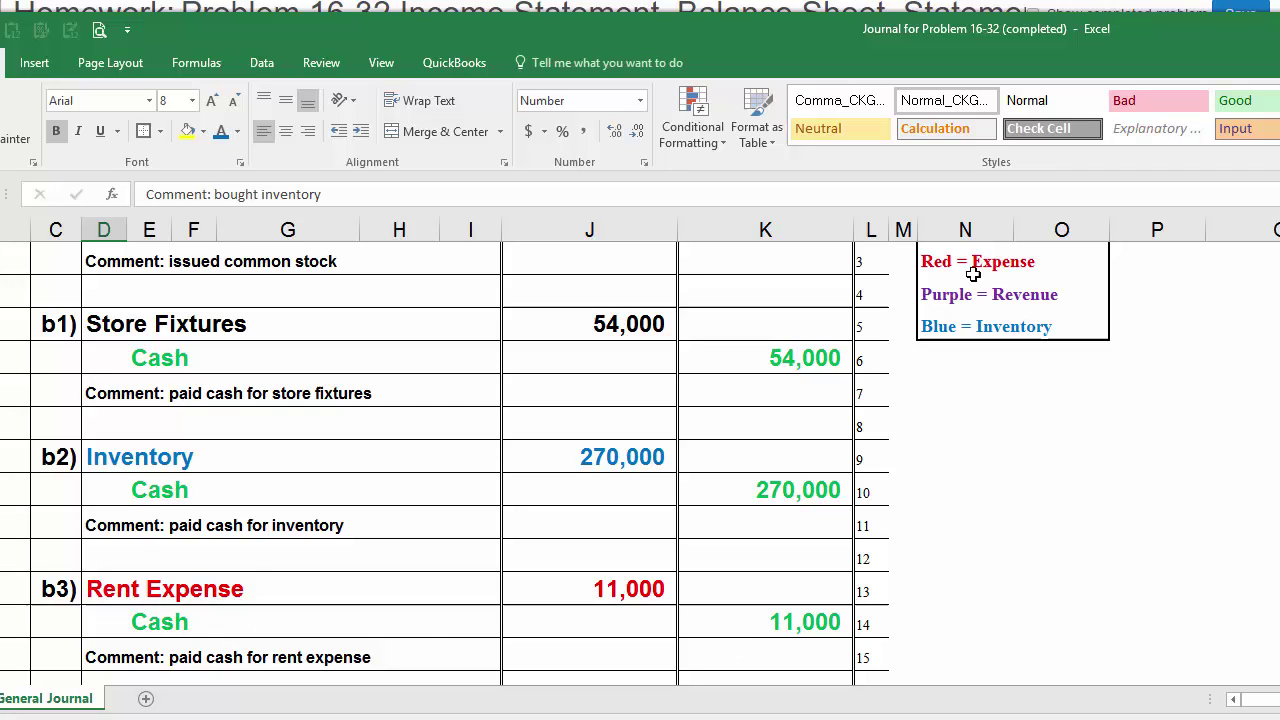
{"action": "left_click_drag", "start_coordinate": [1035, 40], "coordinate": [1034, 339]}
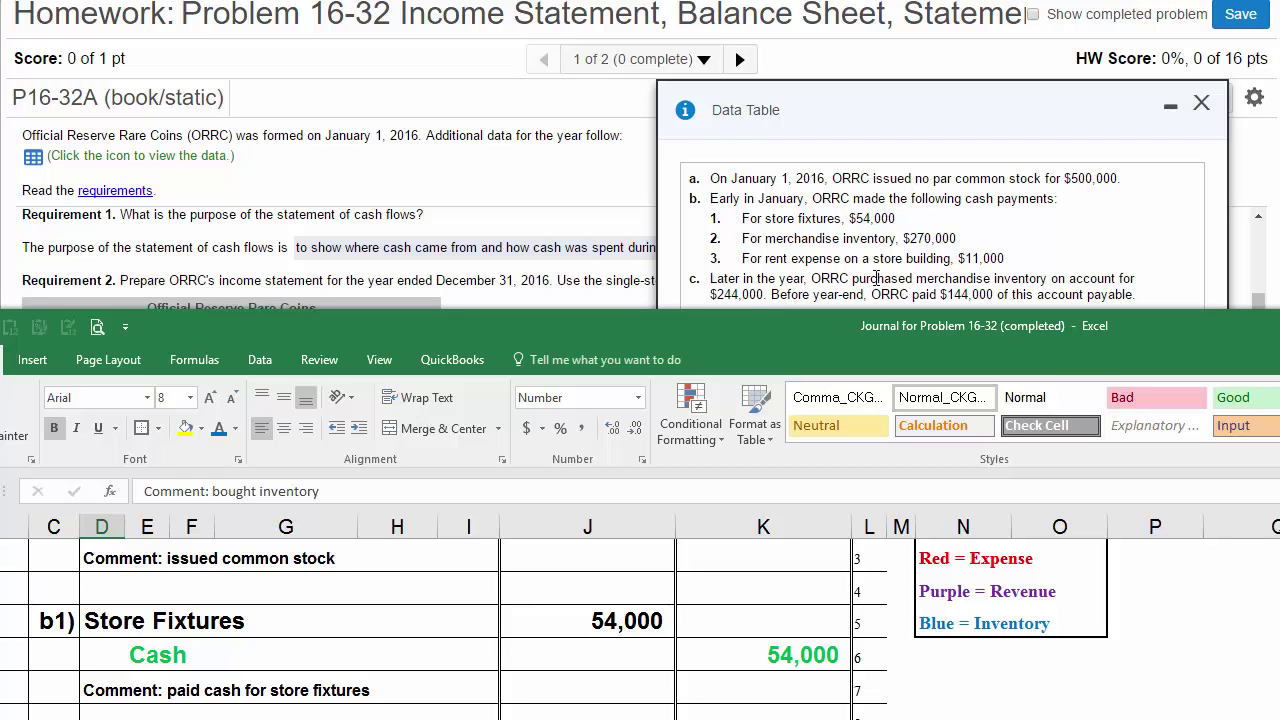
{"action": "left_click_drag", "start_coordinate": [816, 344], "coordinate": [834, 46]}
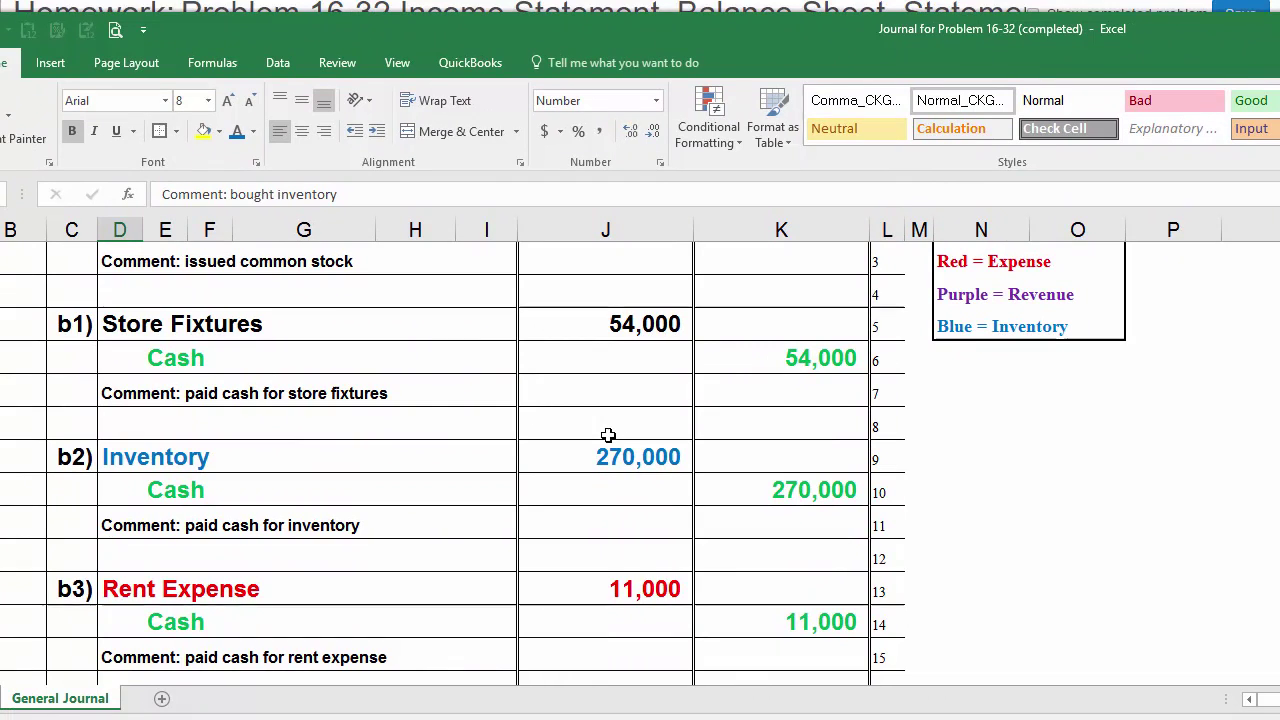
{"action": "scroll", "coordinate": [608, 435], "scroll_direction": "down", "scroll_amount": 1}
{"action": "scroll", "coordinate": [608, 435], "scroll_direction": "down", "scroll_amount": 1}
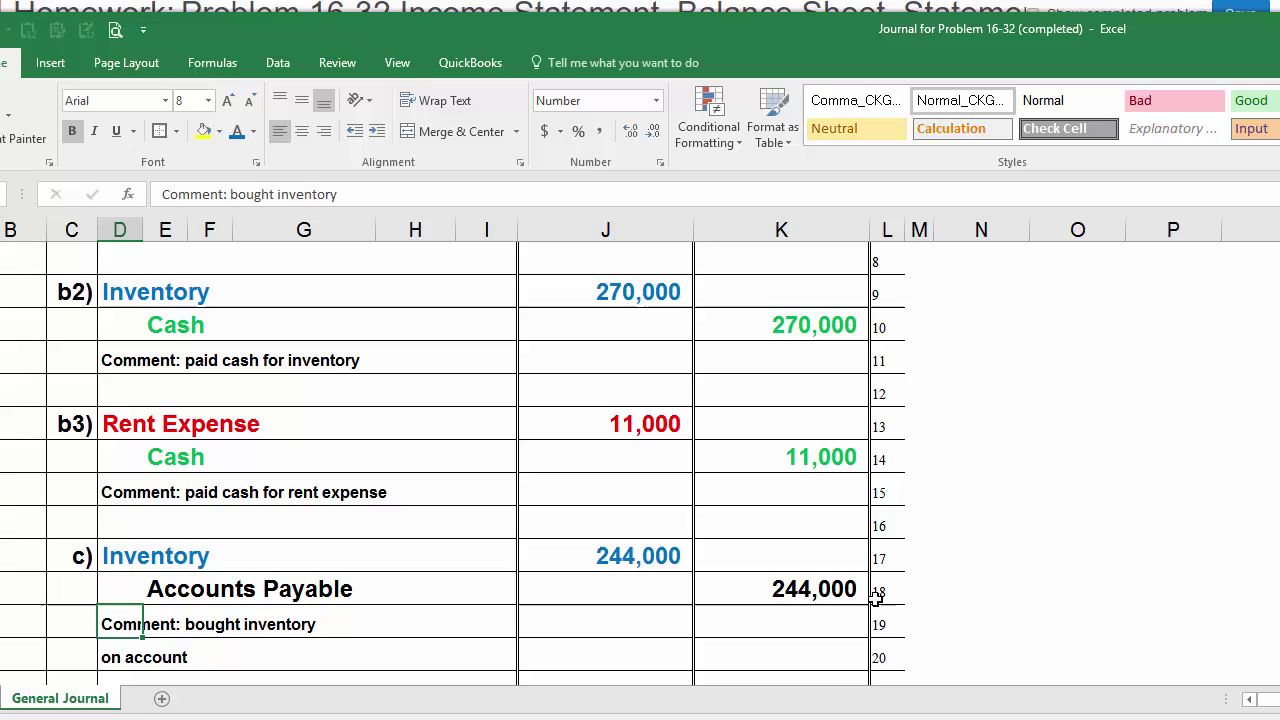
{"action": "left_click", "coordinate": [1241, 580]}
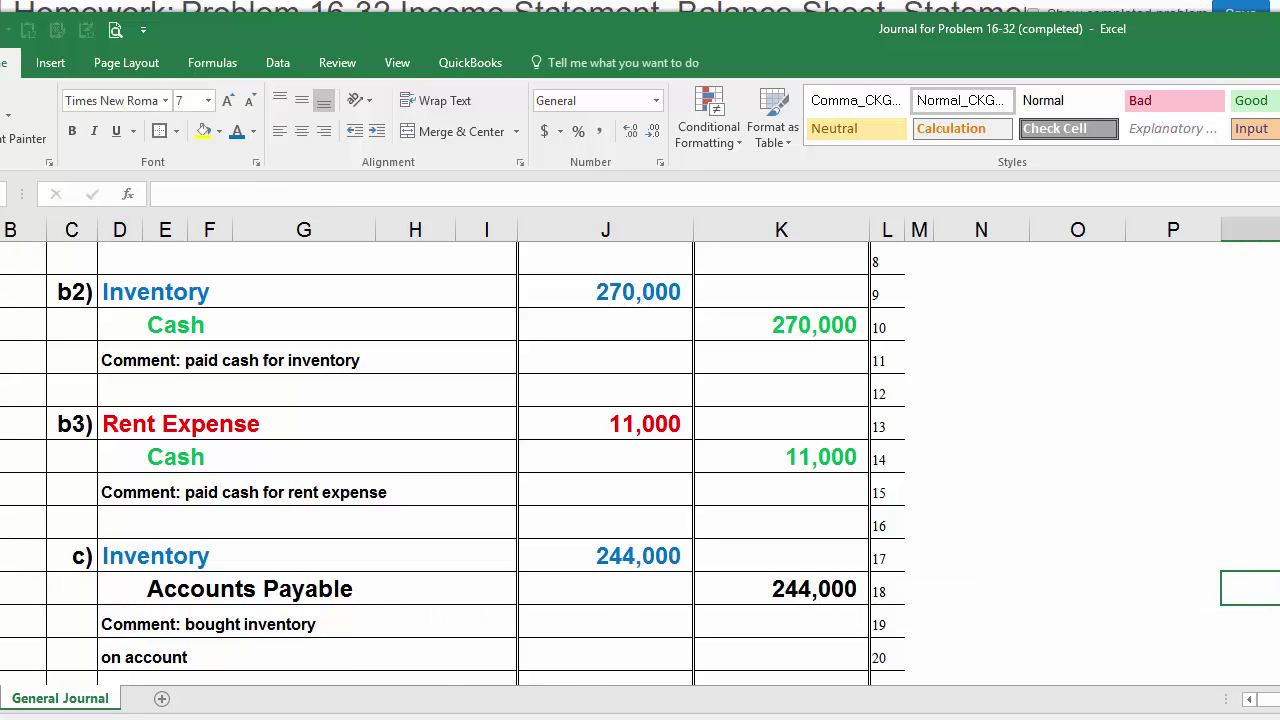
{"action": "key", "text": "Right"}
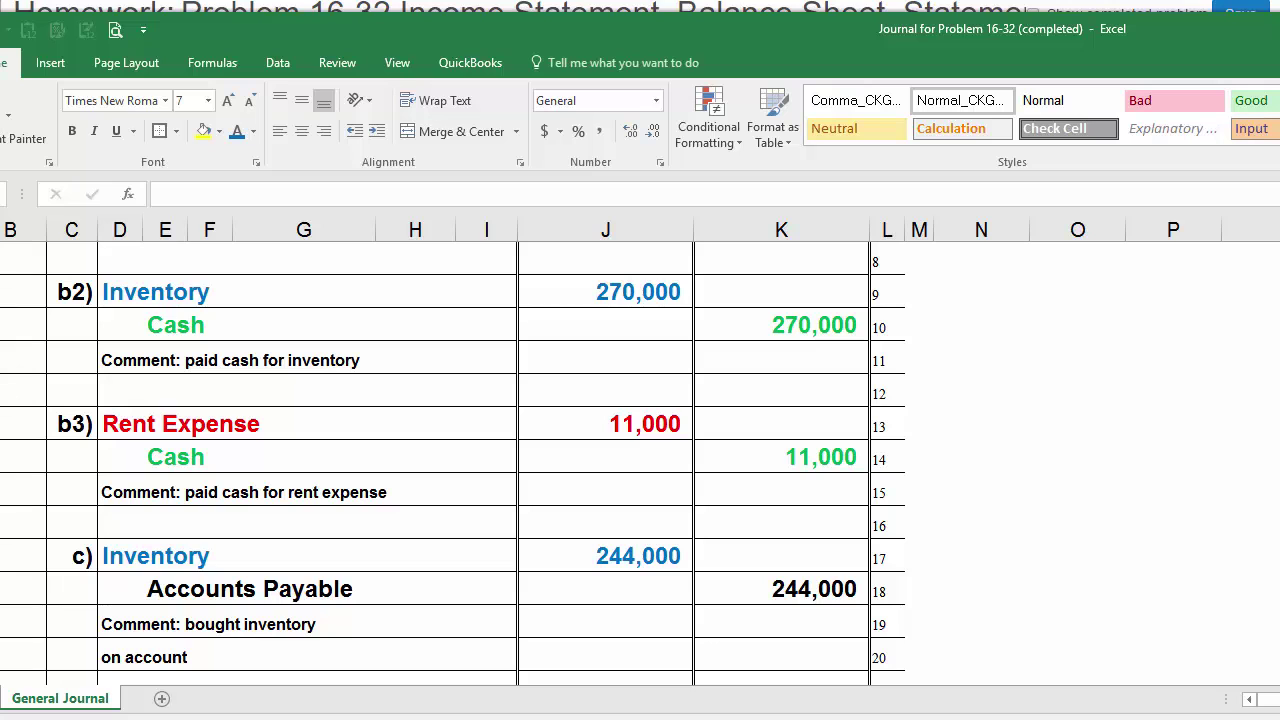
{"action": "left_click_drag", "start_coordinate": [600, 28], "coordinate": [588, 321]}
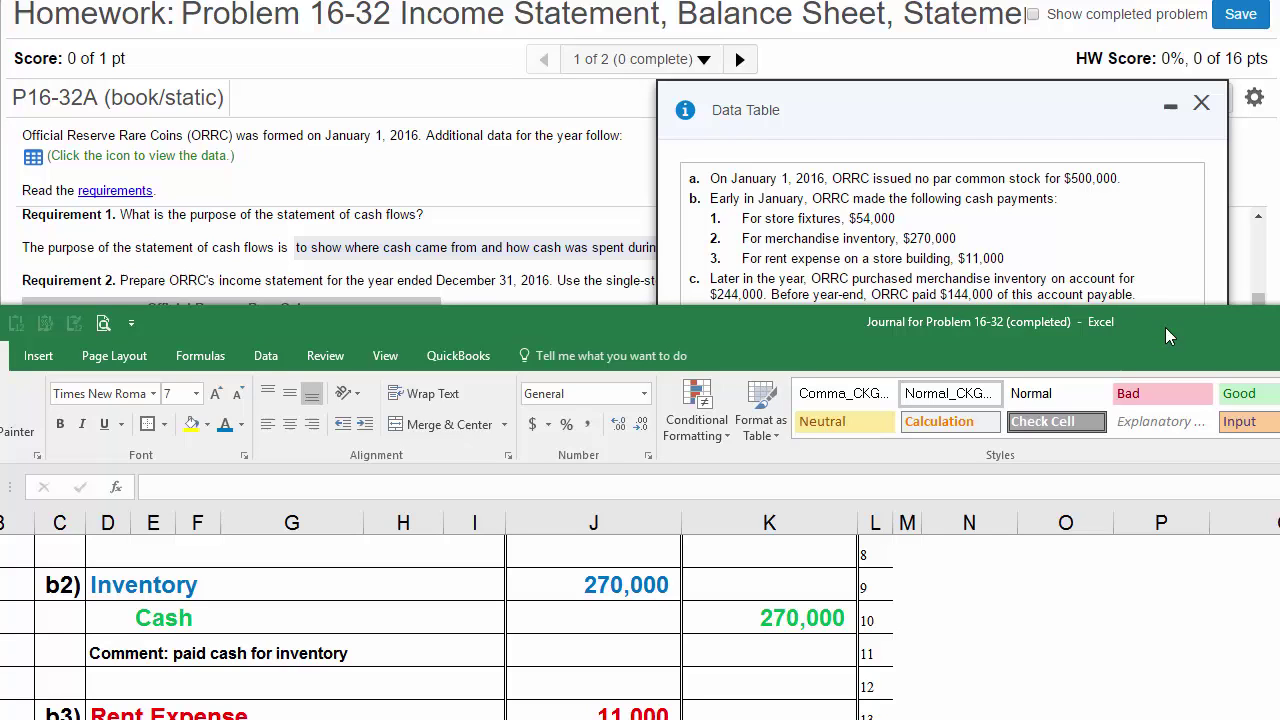
{"action": "left_click_drag", "start_coordinate": [1165, 327], "coordinate": [1173, 30]}
{"action": "scroll", "coordinate": [634, 494], "scroll_direction": "down", "scroll_amount": 2}
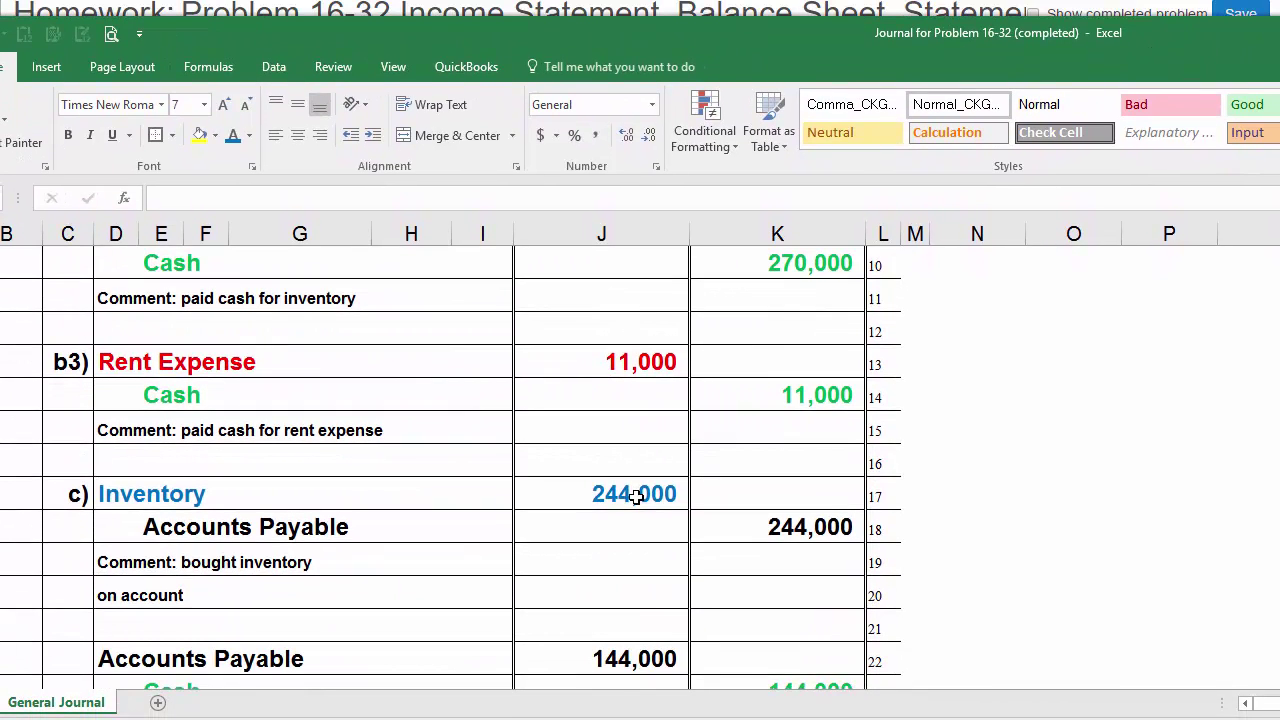
{"action": "scroll", "coordinate": [634, 494], "scroll_direction": "down", "scroll_amount": 3}
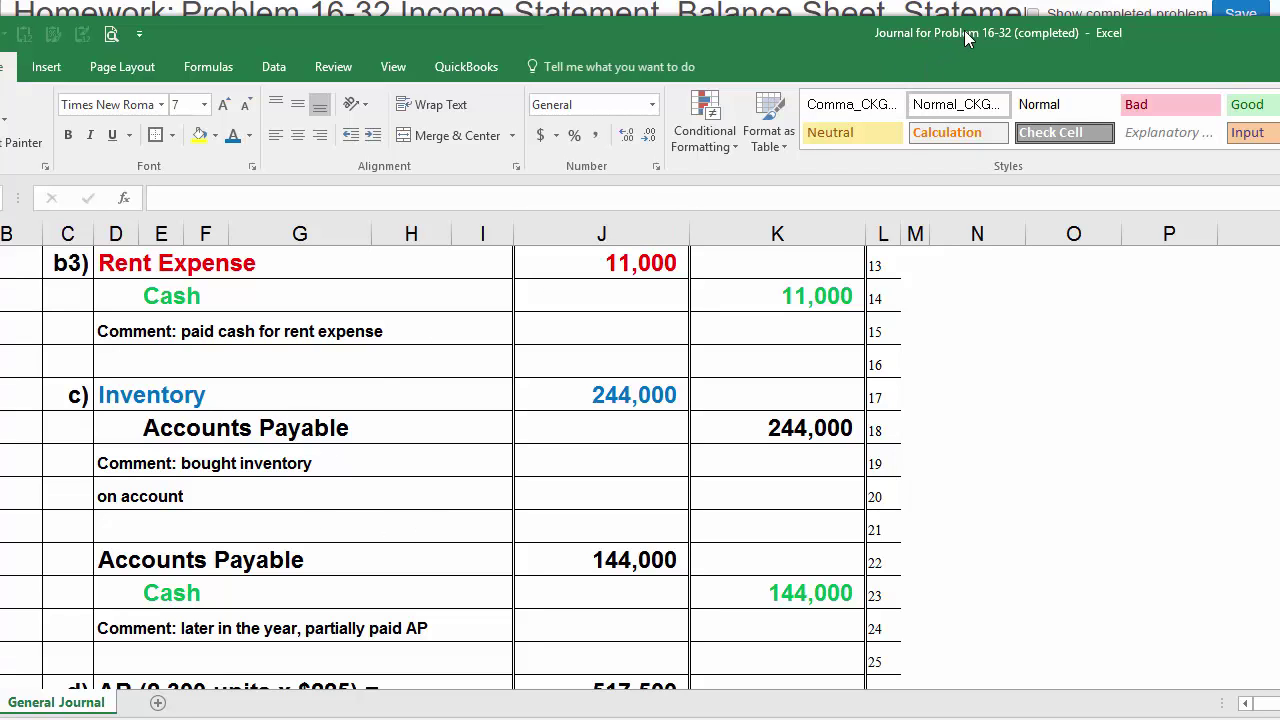
{"action": "left_click_drag", "start_coordinate": [964, 30], "coordinate": [957, 350]}
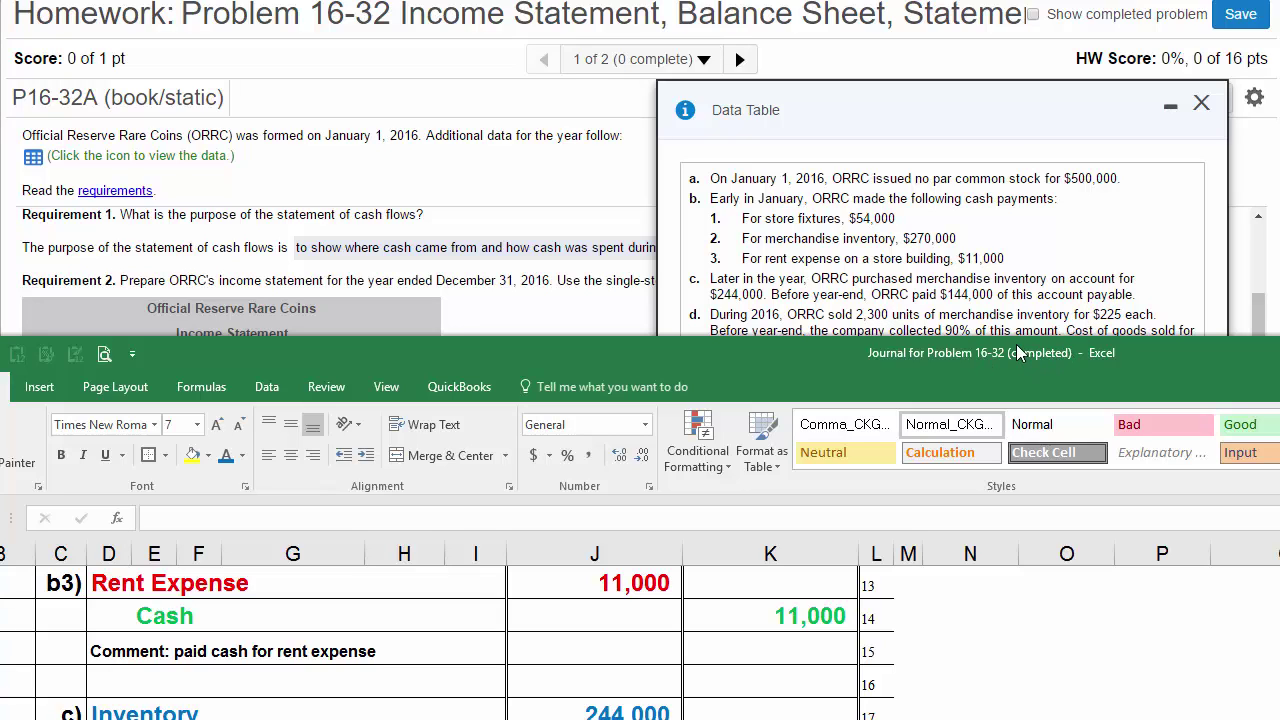
{"action": "left_click_drag", "start_coordinate": [1016, 357], "coordinate": [1018, 366]}
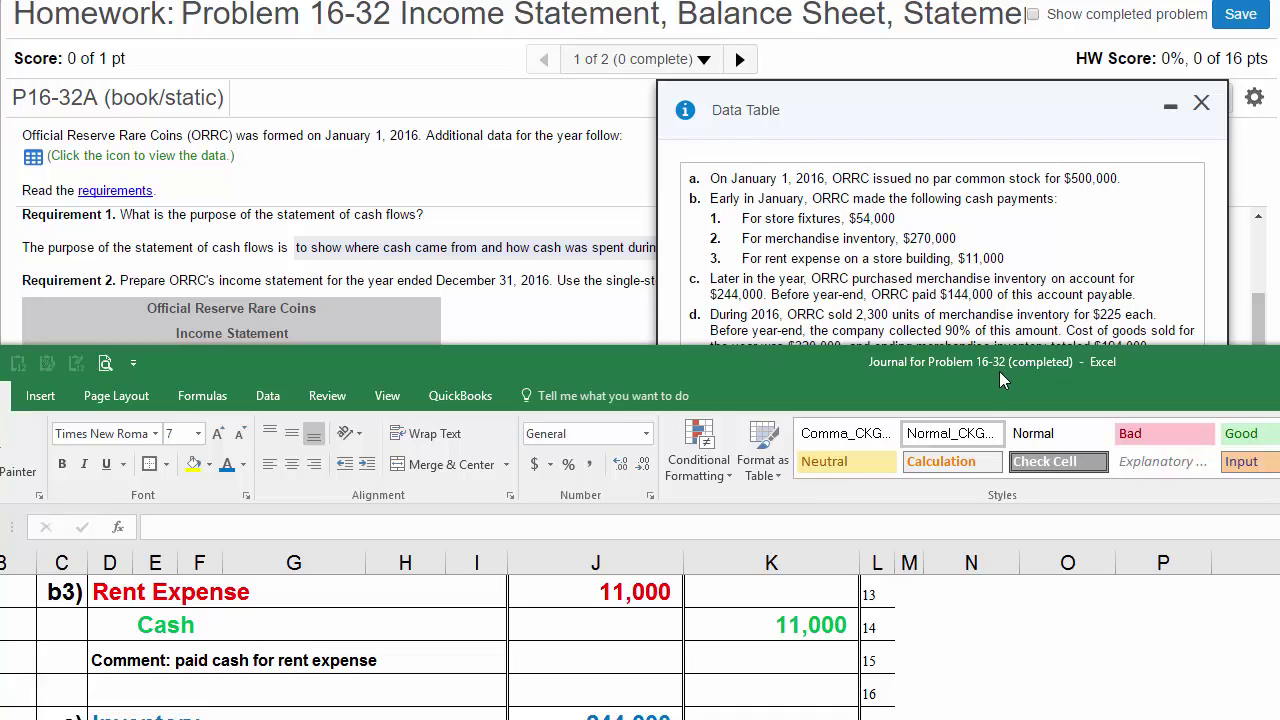
{"action": "left_click_drag", "start_coordinate": [995, 378], "coordinate": [859, 364]}
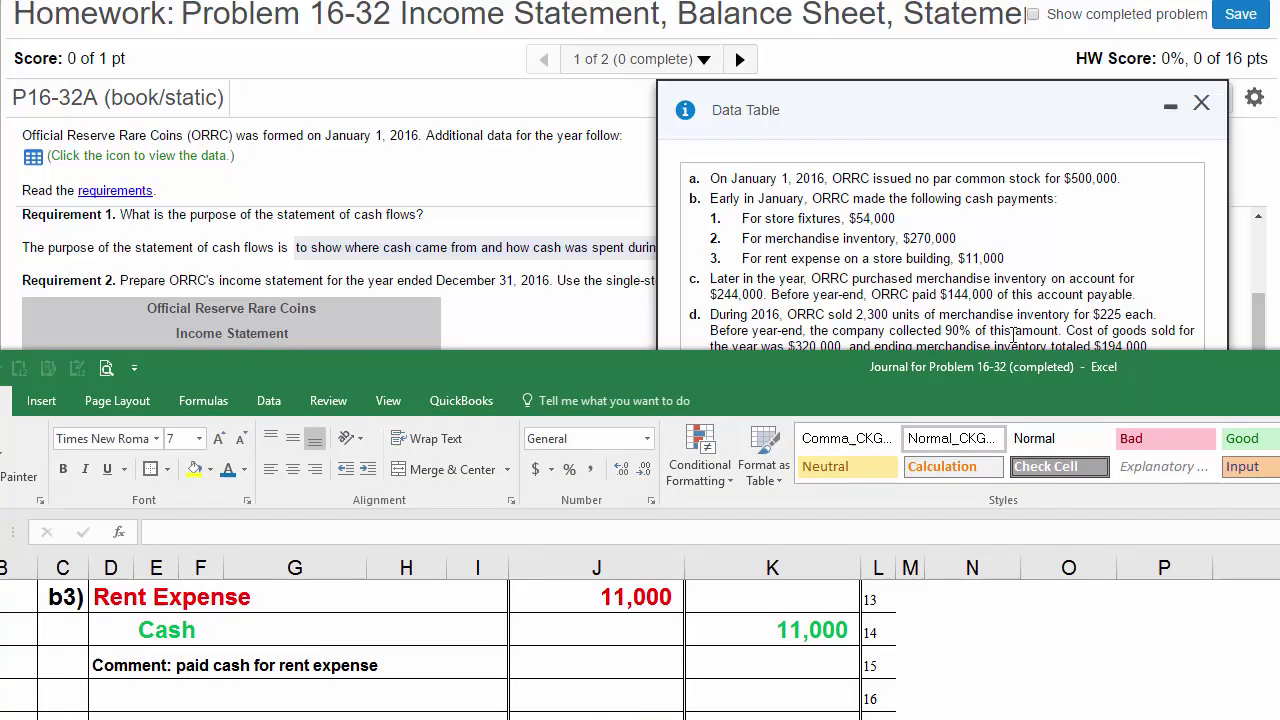
{"action": "left_click_drag", "start_coordinate": [978, 374], "coordinate": [967, 73]}
{"action": "scroll", "coordinate": [424, 491], "scroll_direction": "down", "scroll_amount": 3}
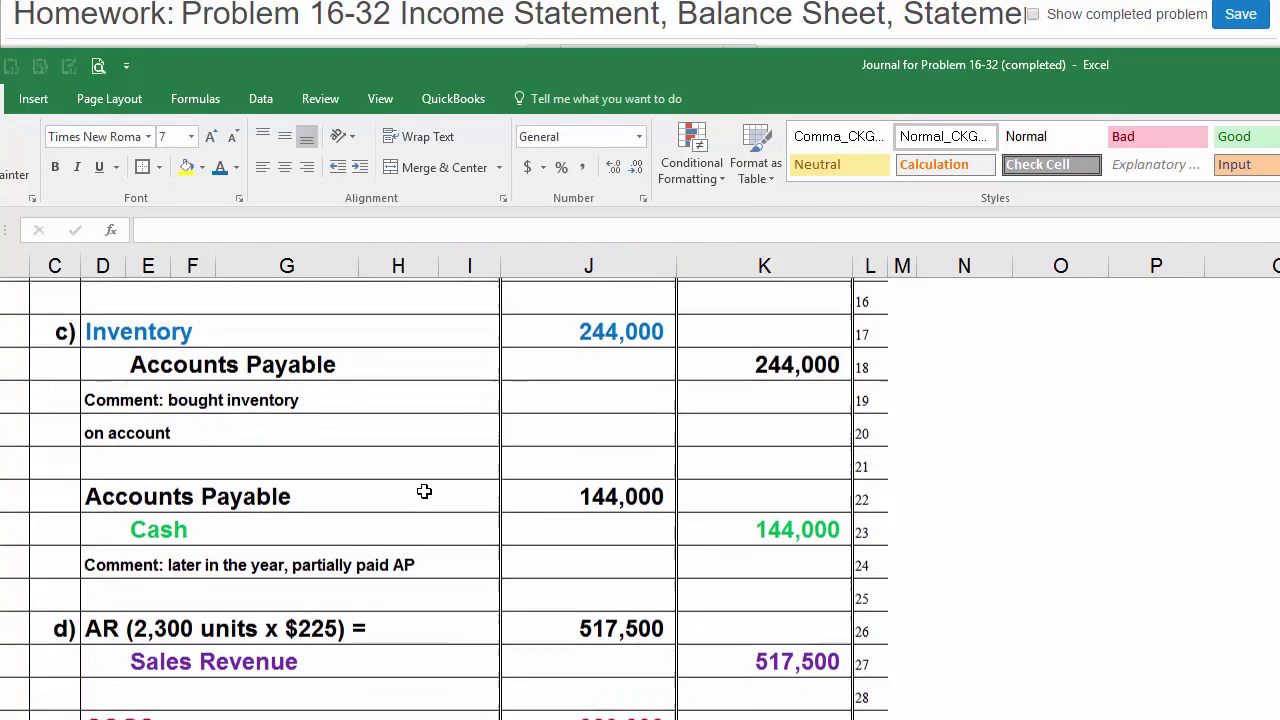
{"action": "scroll", "coordinate": [422, 491], "scroll_direction": "down", "scroll_amount": 1}
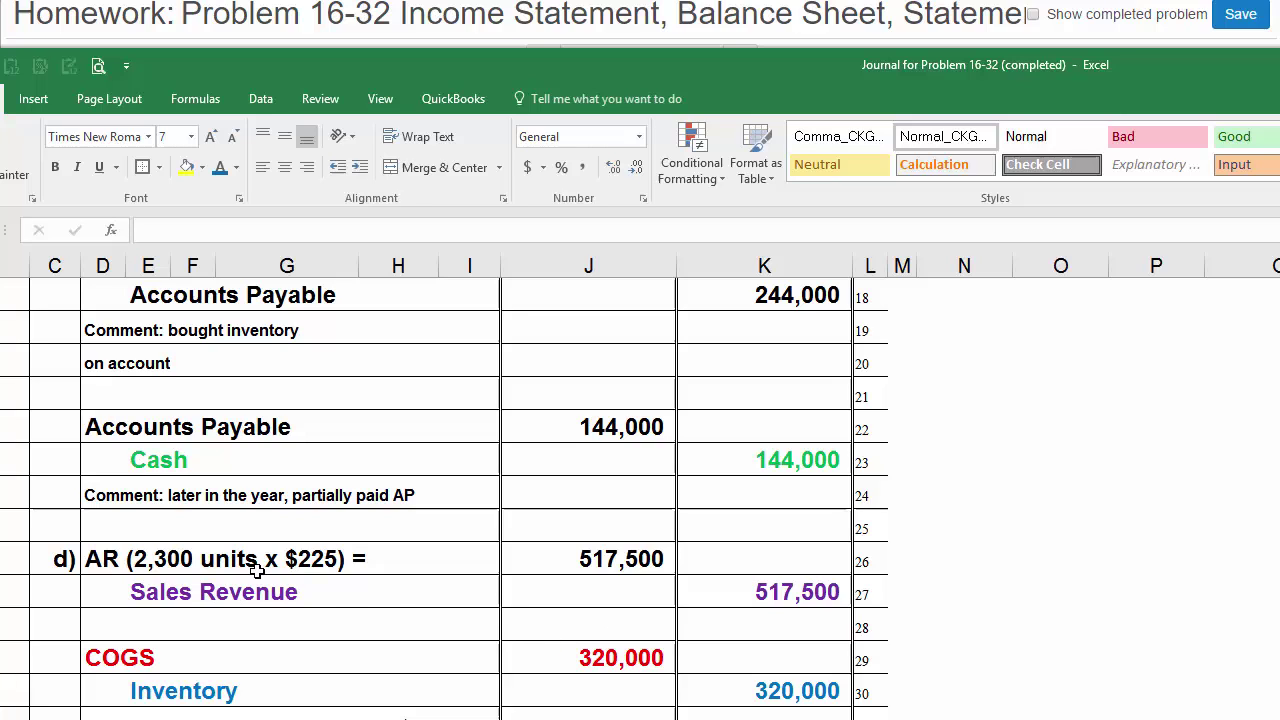
{"action": "left_click_drag", "start_coordinate": [840, 66], "coordinate": [829, 382]}
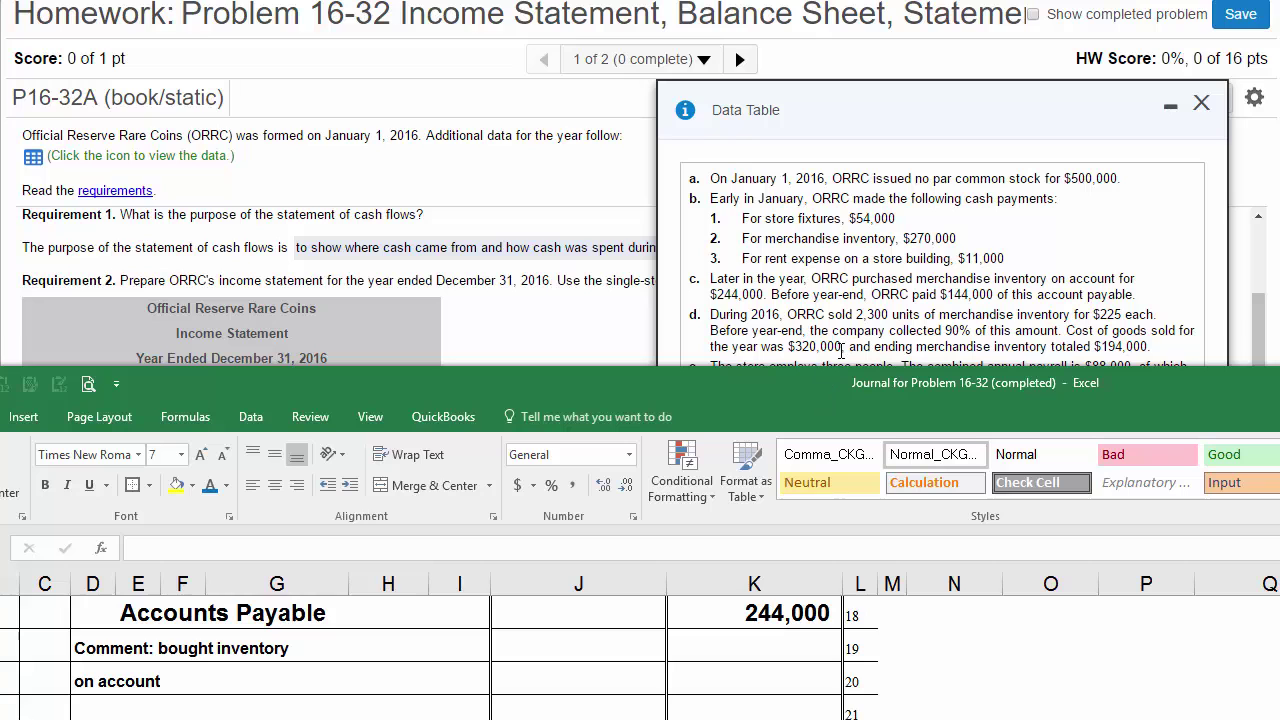
- Uncover the Data Table and highlight the 90% collection detail in transaction d
{"action": "left_click_drag", "start_coordinate": [836, 380], "coordinate": [825, 30]}
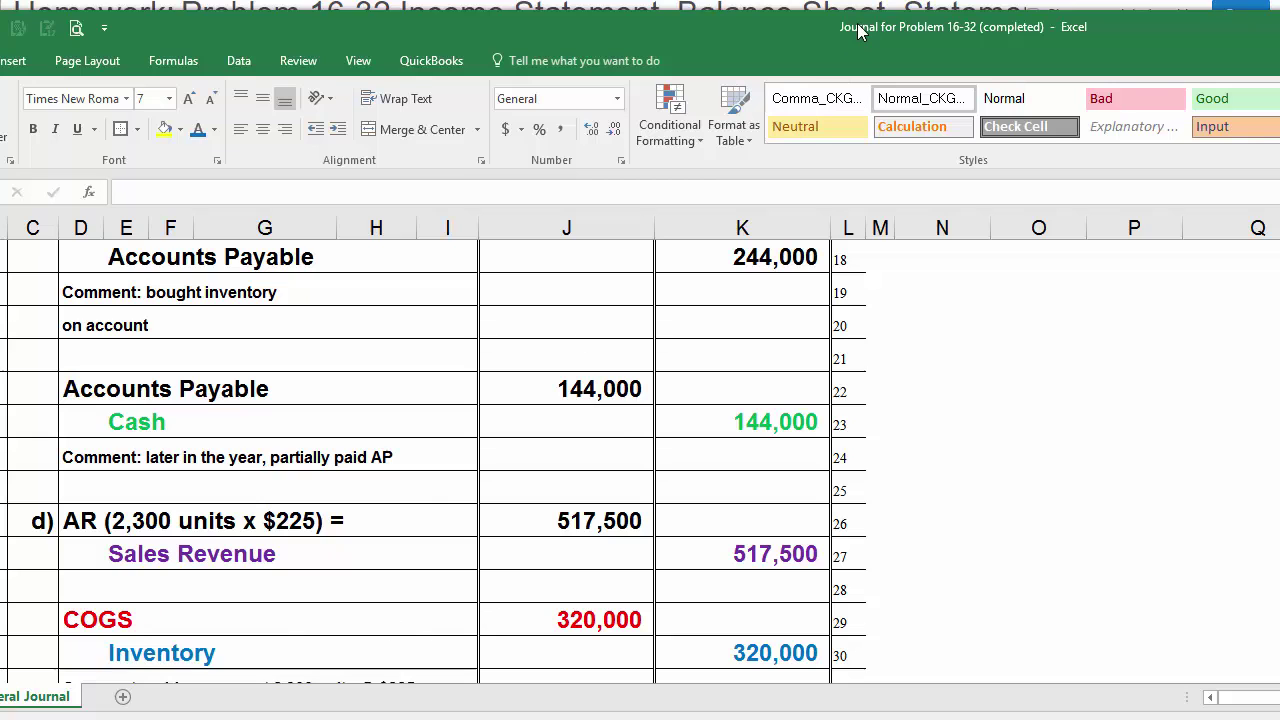
{"action": "left_click_drag", "start_coordinate": [858, 32], "coordinate": [850, 380]}
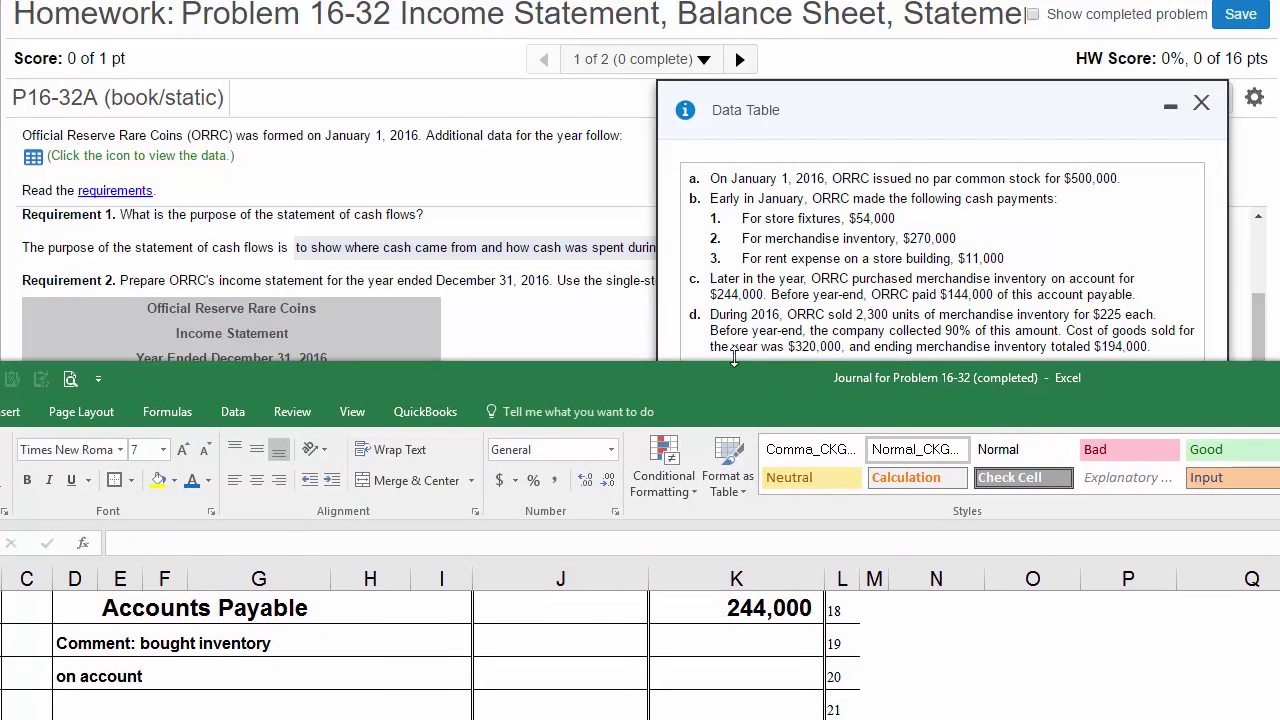
{"action": "left_click_drag", "start_coordinate": [709, 331], "coordinate": [1064, 330]}
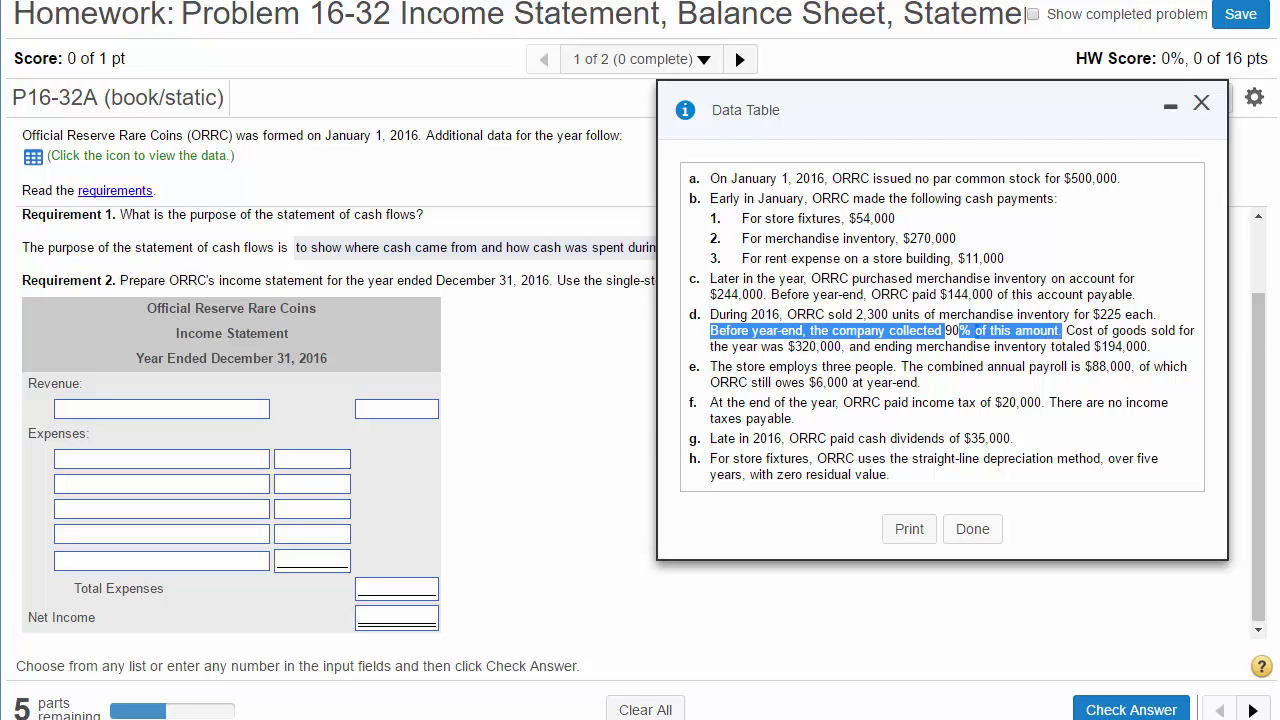
- Return to the journal and scroll to entry d: AR 517,500 to Sales Revenue, COGS 320,000 to Inventory
{"action": "key", "text": "alt+Tab"}
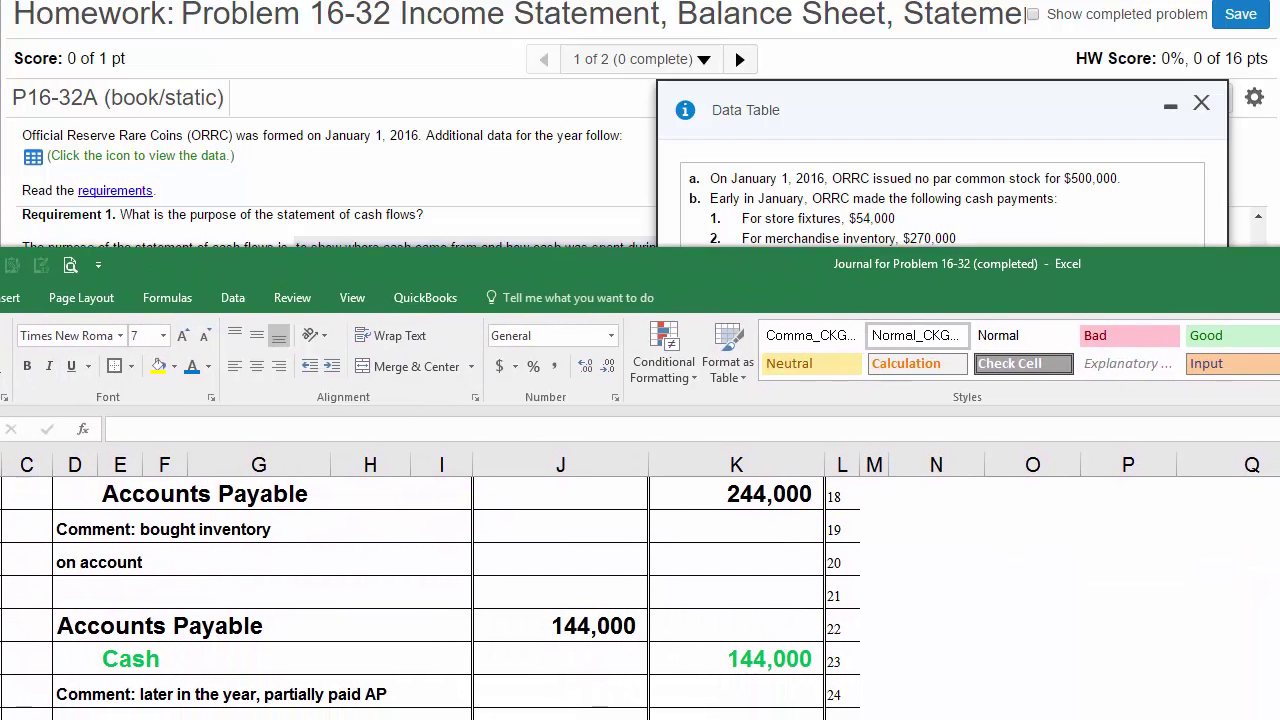
{"action": "left_click_drag", "start_coordinate": [700, 263], "coordinate": [691, 29]}
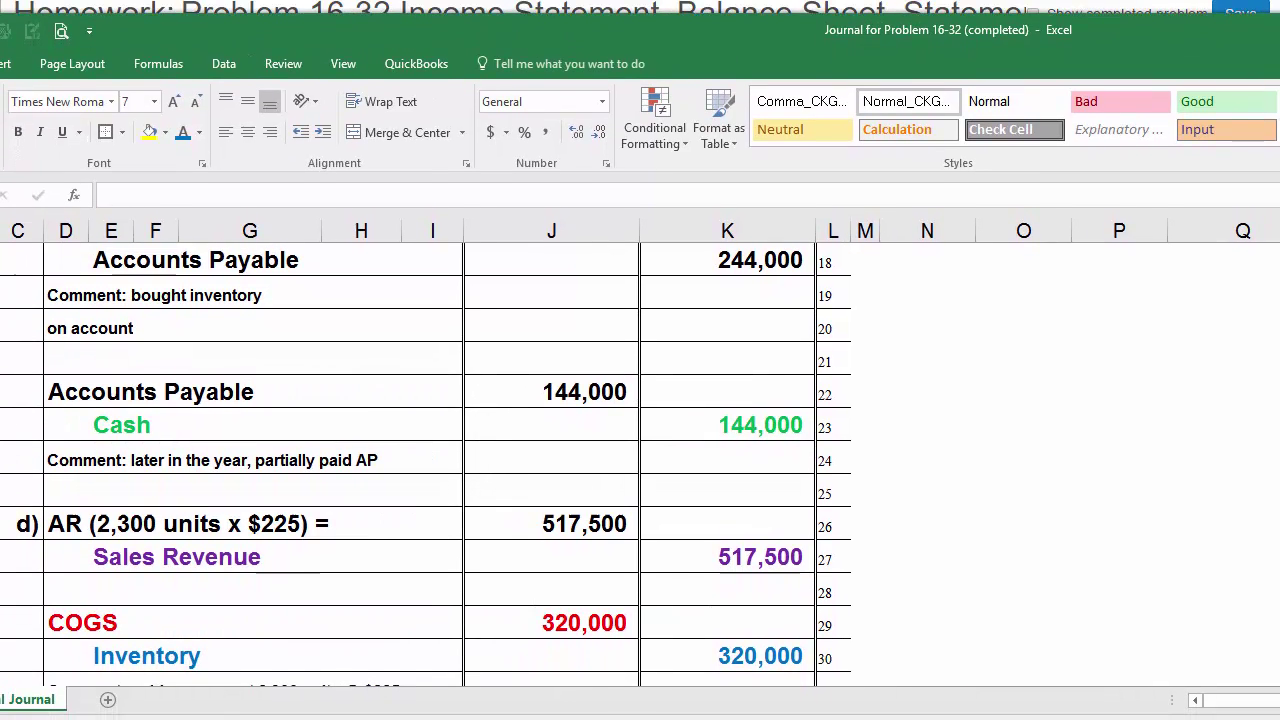
{"action": "scroll", "coordinate": [208, 546], "scroll_direction": "down", "scroll_amount": 2}
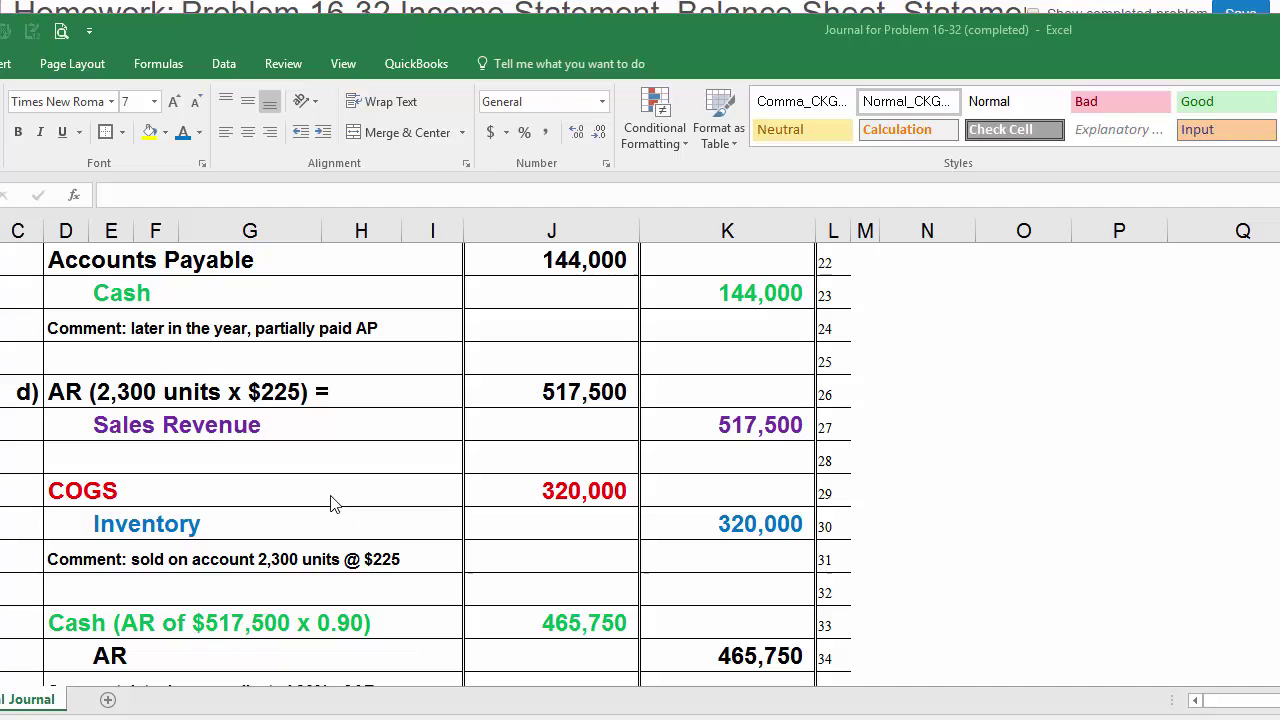
- Review the Data Table, then scroll the journal to entry e: Salaries Expense 88,000, Cash 82,000, Salaries Payable 6,000
{"action": "left_click_drag", "start_coordinate": [826, 42], "coordinate": [837, 421]}
{"action": "left_click", "coordinate": [808, 374]}
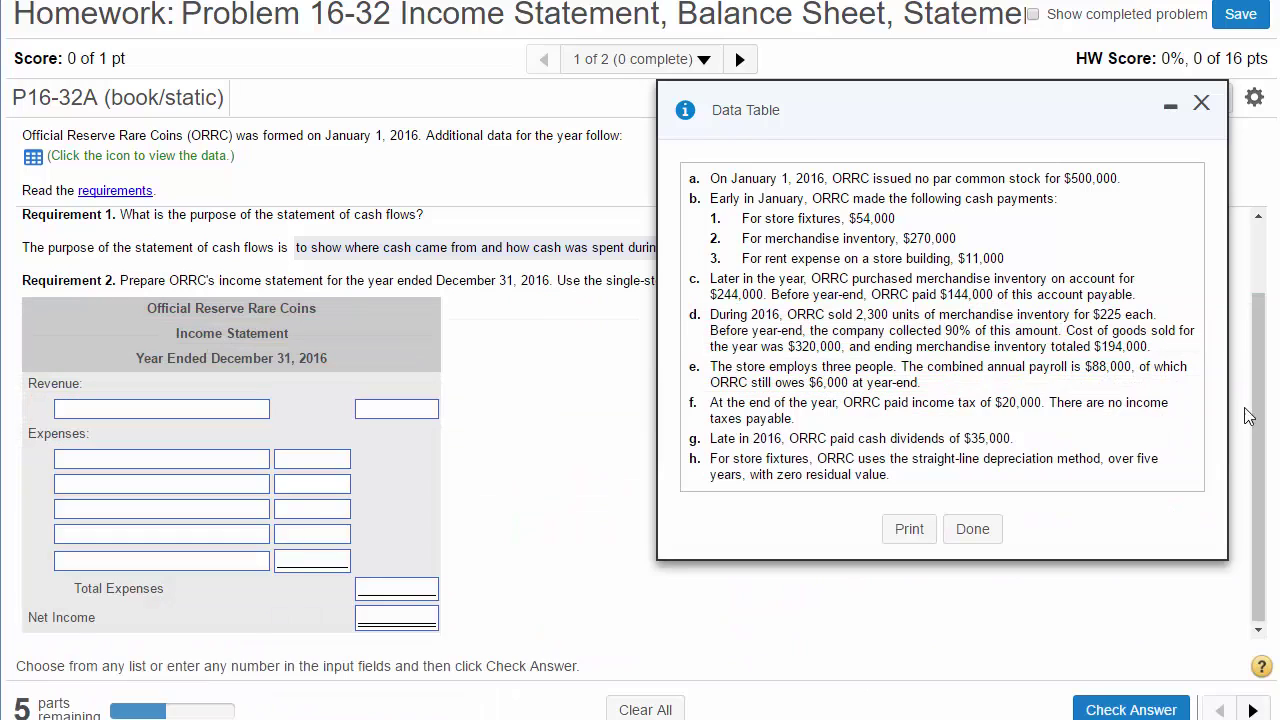
{"action": "key", "text": "alt+Tab"}
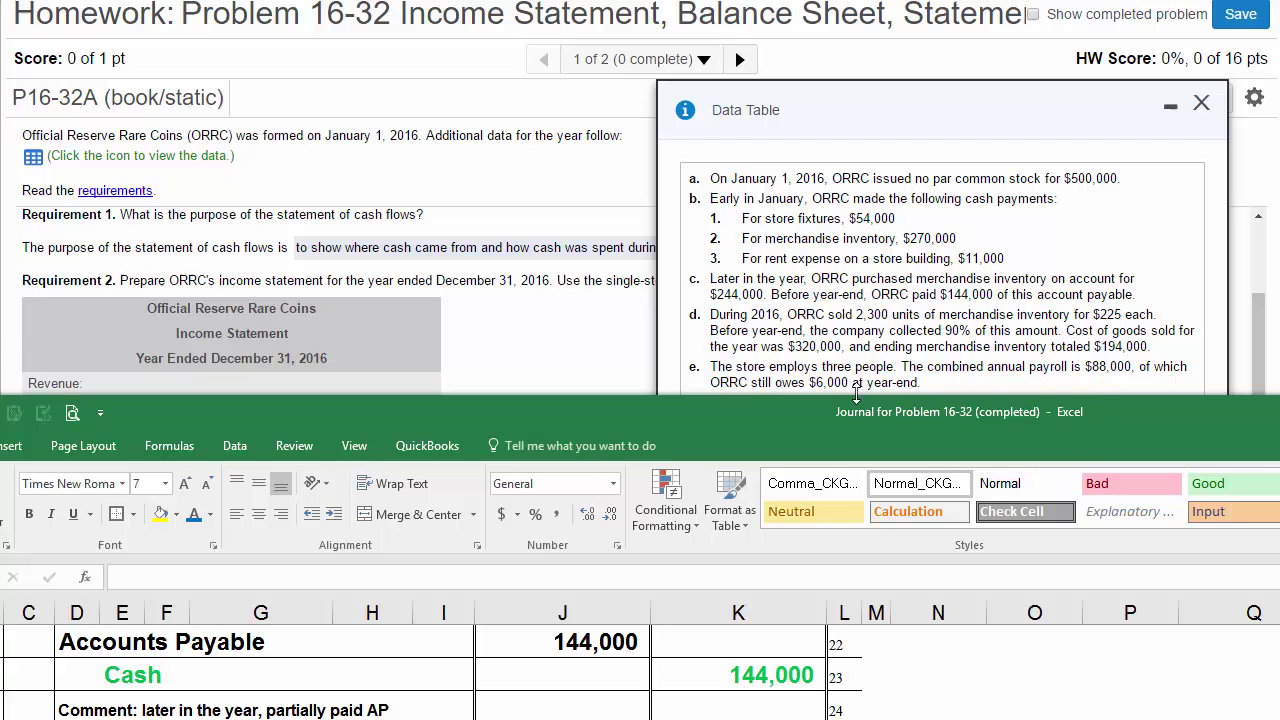
{"action": "mouse_move", "coordinate": [995, 427]}
{"action": "left_mouse_down"}
{"action": "mouse_move", "coordinate": [1010, 473]}
{"action": "mouse_move", "coordinate": [1000, 305]}
{"action": "mouse_move", "coordinate": [991, 426]}
{"action": "left_mouse_up"}
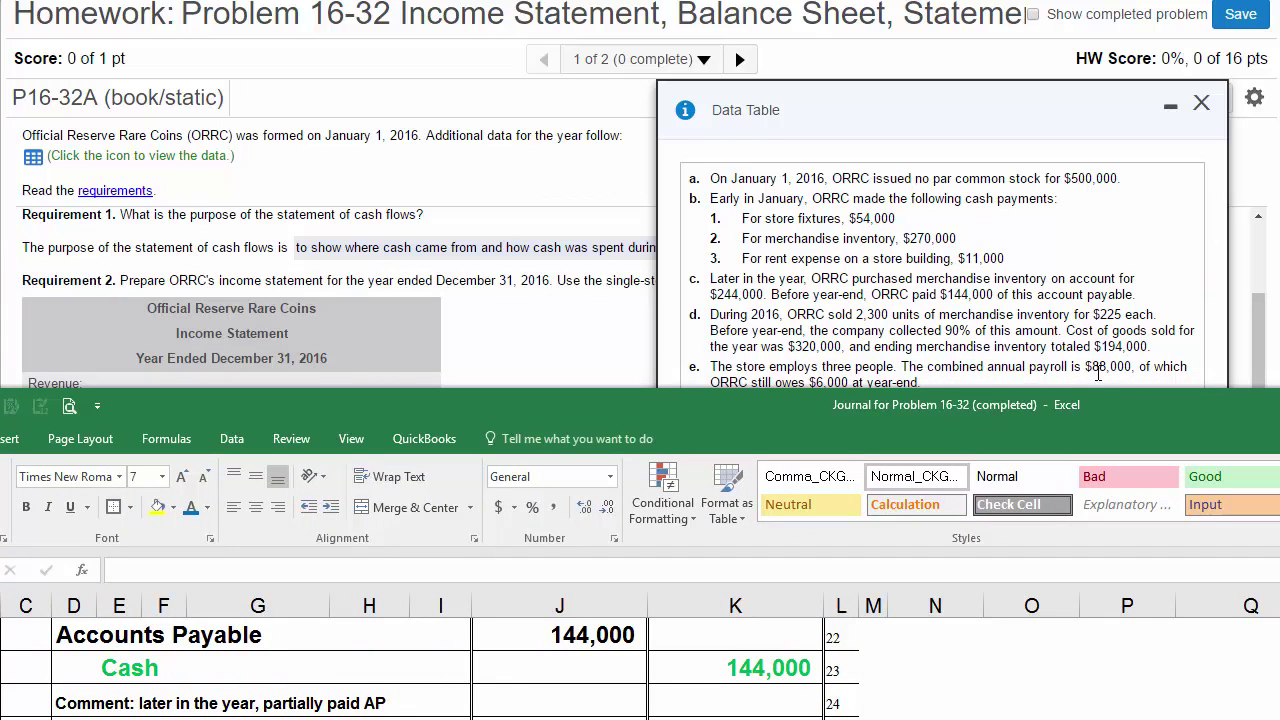
{"action": "left_click_drag", "start_coordinate": [1090, 419], "coordinate": [1074, 45]}
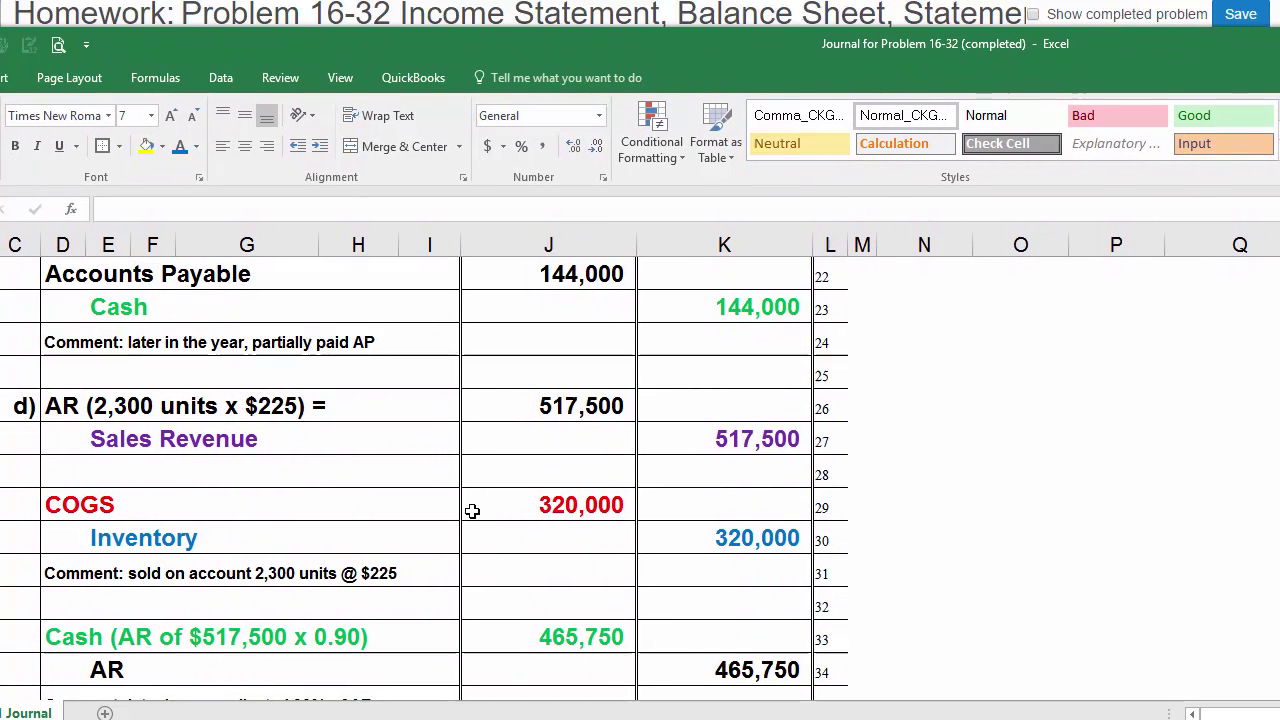
{"action": "scroll", "coordinate": [442, 514], "scroll_direction": "down", "scroll_amount": 1}
{"action": "scroll", "coordinate": [442, 514], "scroll_direction": "down", "scroll_amount": 2}
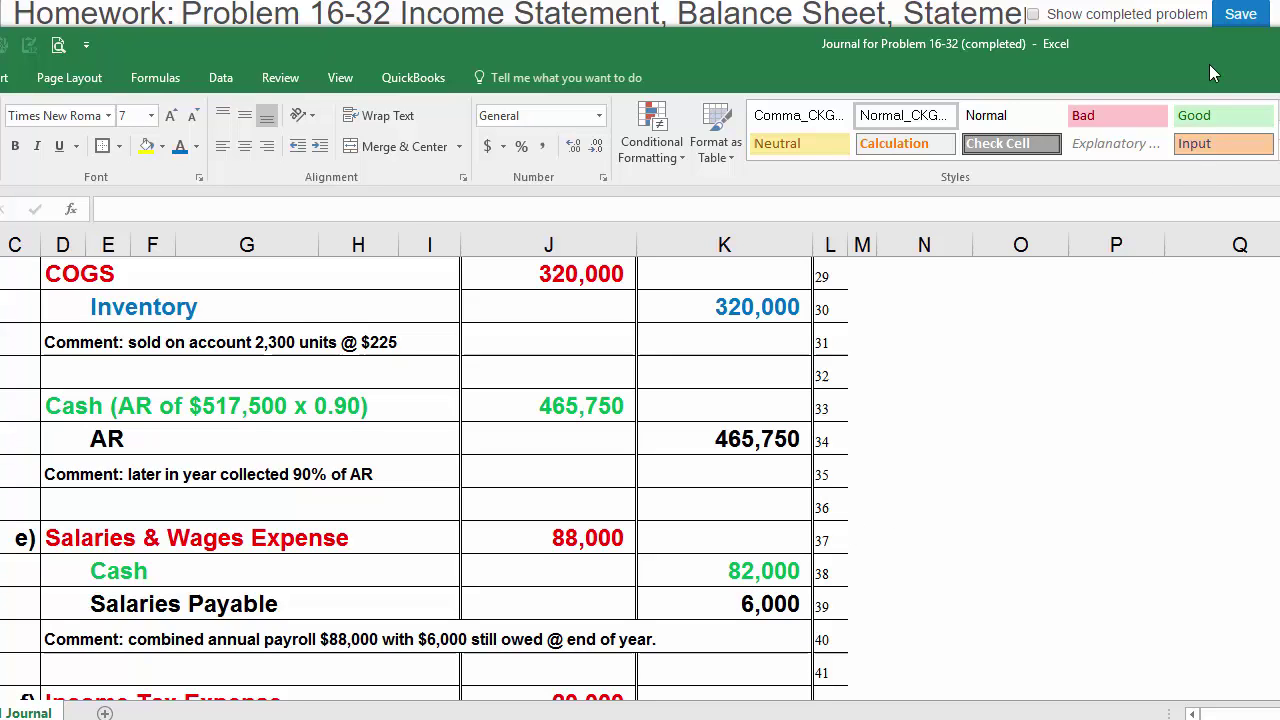
{"action": "left_click_drag", "start_coordinate": [1211, 47], "coordinate": [1160, 448]}
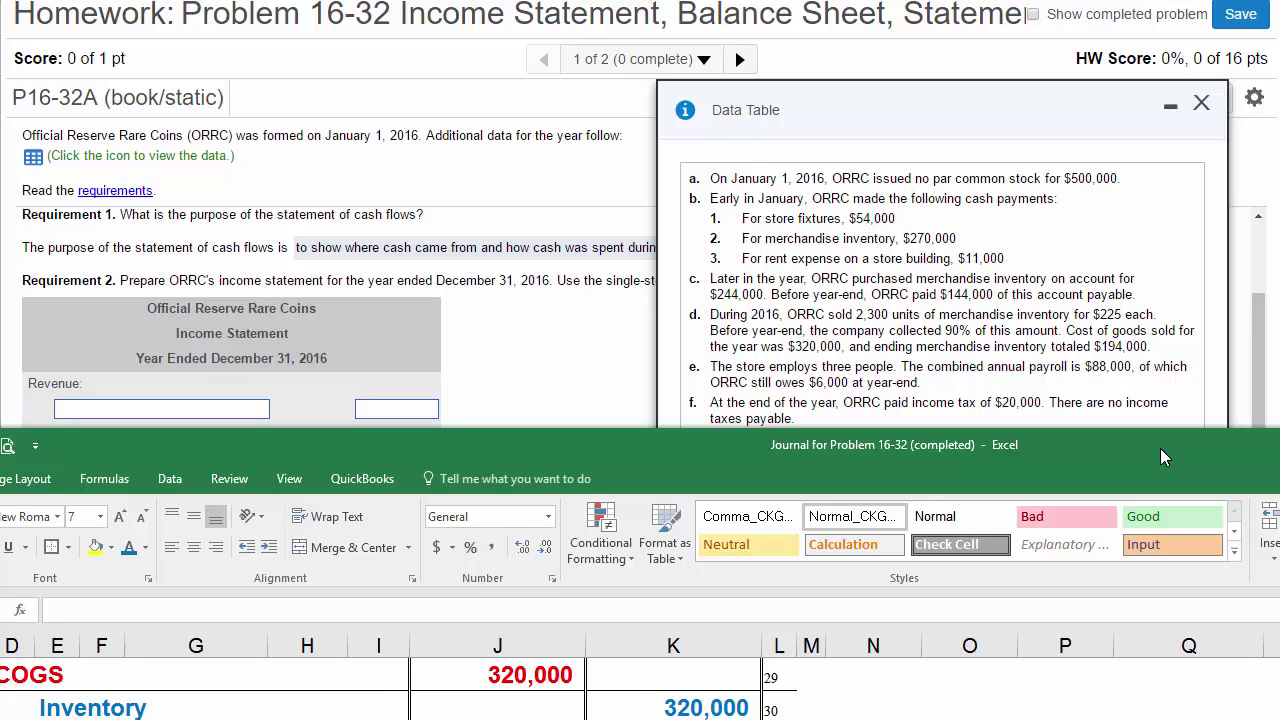
{"action": "left_click_drag", "start_coordinate": [1160, 448], "coordinate": [1161, 448]}
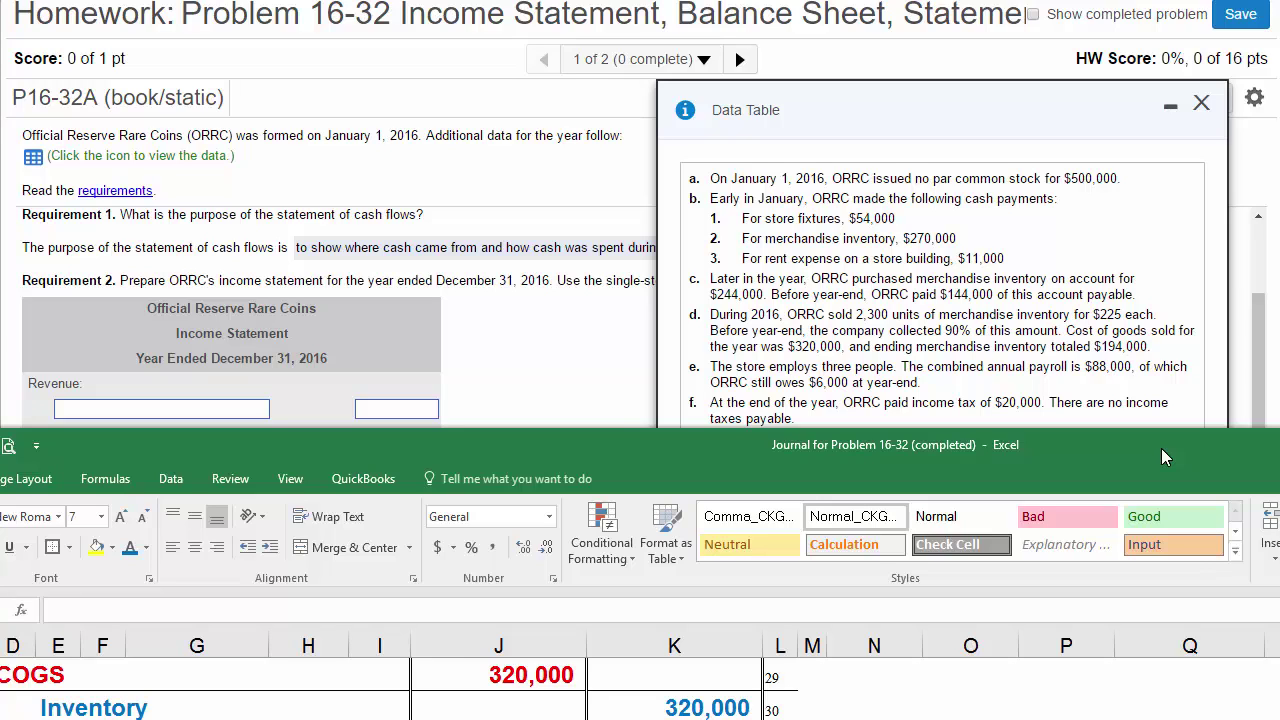
{"action": "left_click_drag", "start_coordinate": [1161, 448], "coordinate": [1181, 14]}
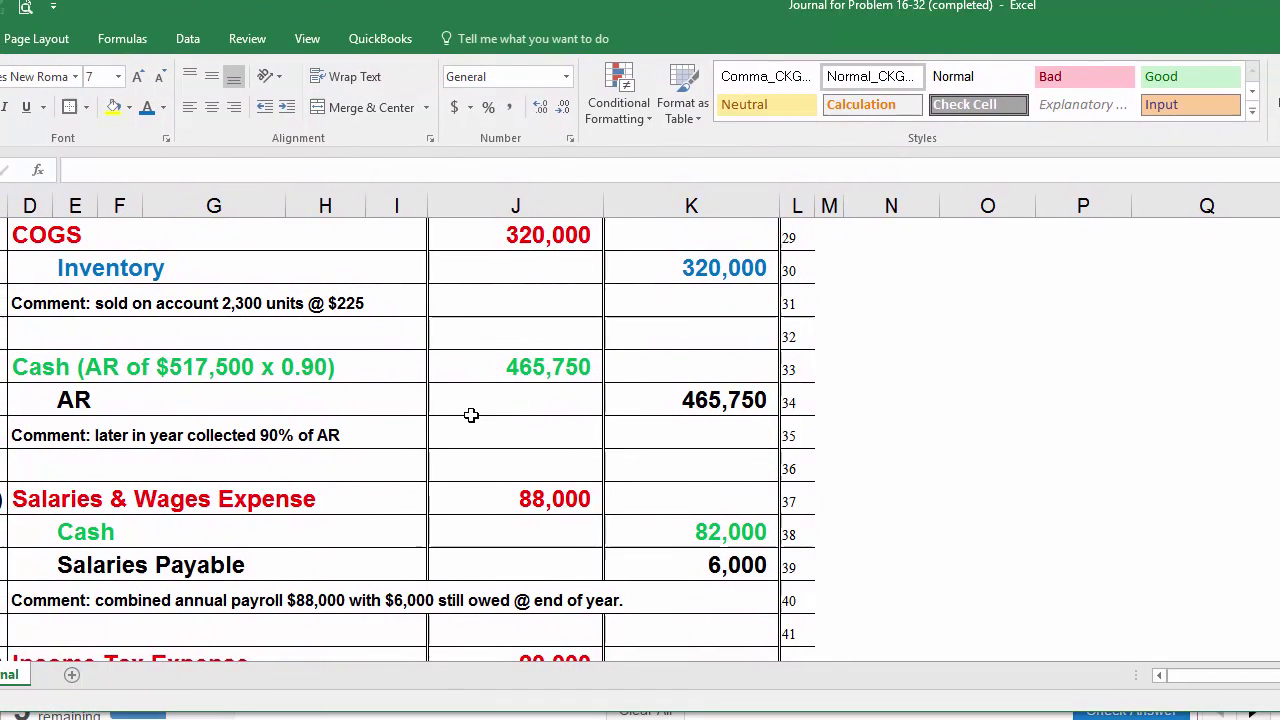
{"action": "scroll", "coordinate": [451, 423], "scroll_direction": "down", "scroll_amount": 1}
{"action": "scroll", "coordinate": [330, 498], "scroll_direction": "down", "scroll_amount": 1}
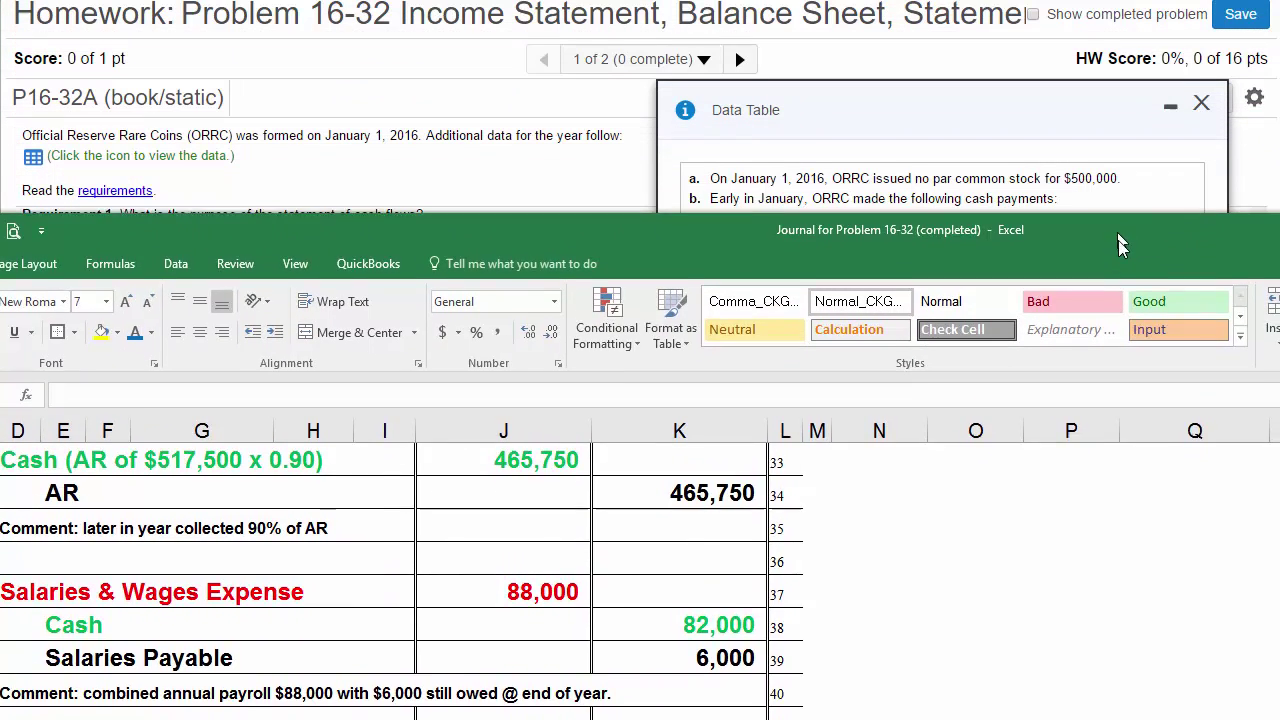
- Check the Data Table, then scroll the journal to entries f) 20,000 income tax and g) 35,000 dividends
{"action": "left_click_drag", "start_coordinate": [1118, 240], "coordinate": [1140, 469]}
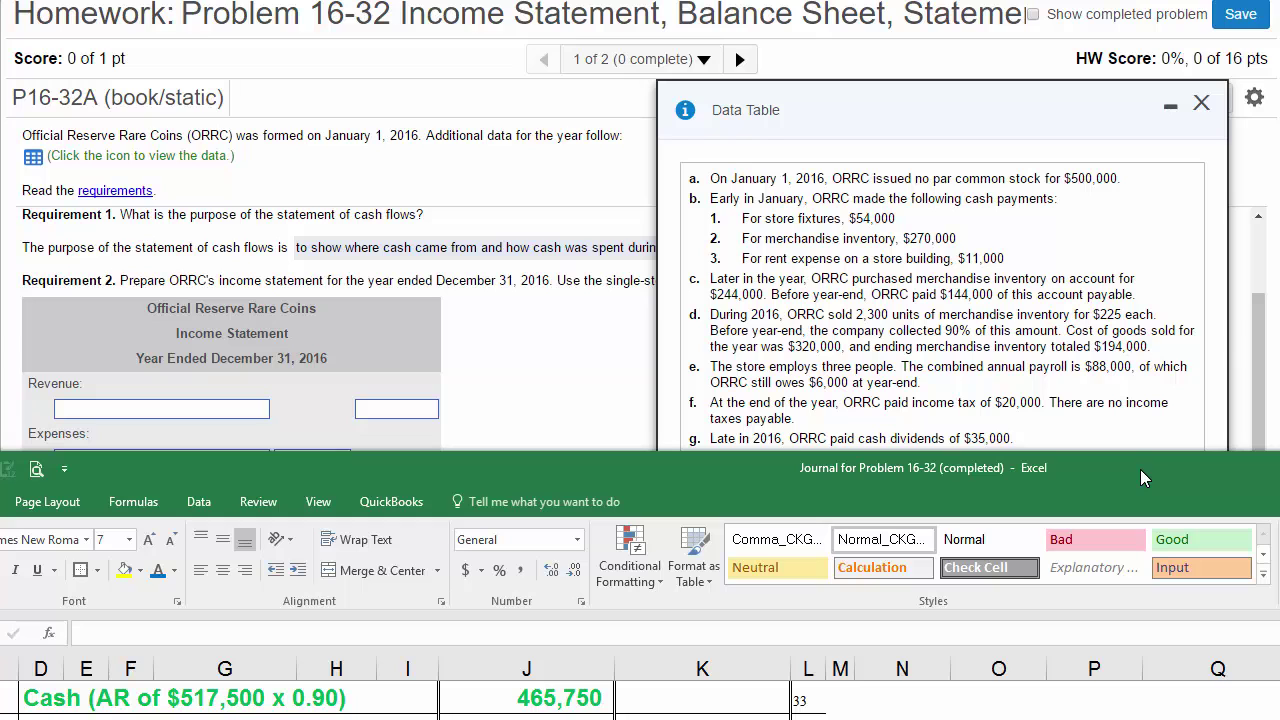
{"action": "left_click_drag", "start_coordinate": [1140, 466], "coordinate": [1176, 3]}
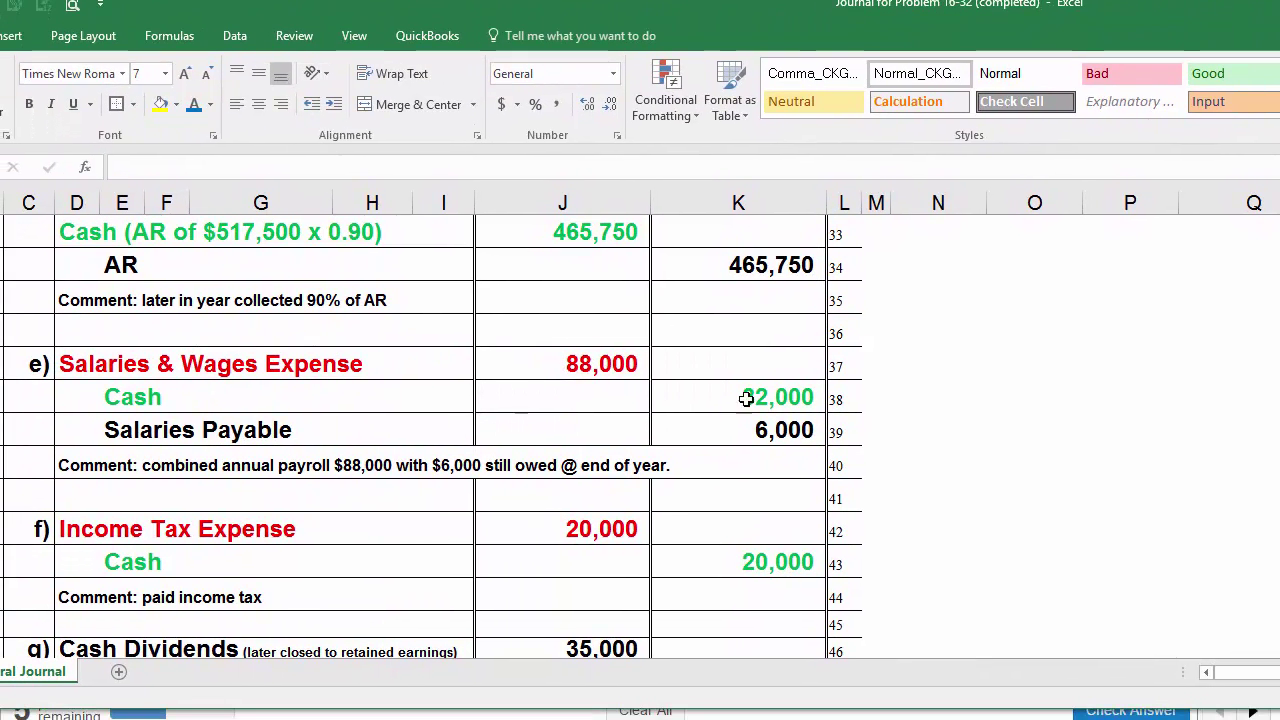
{"action": "scroll", "coordinate": [494, 529], "scroll_direction": "down", "scroll_amount": 1}
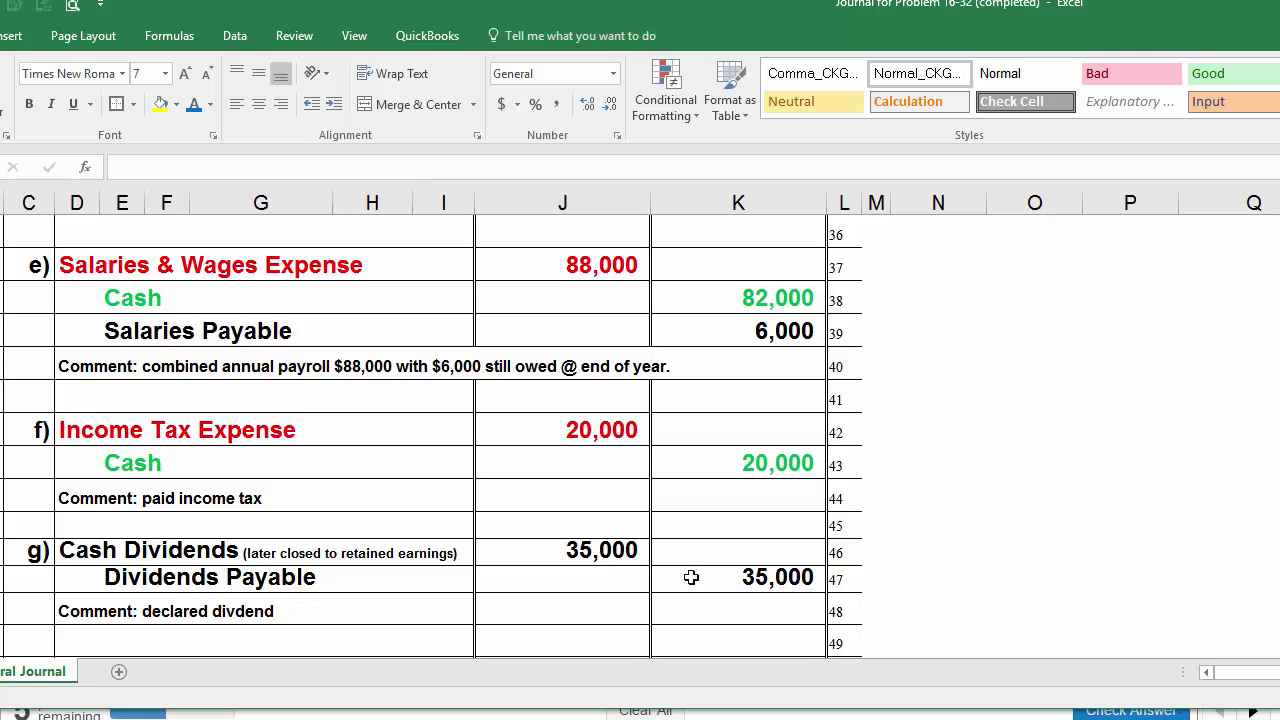
{"action": "scroll", "coordinate": [653, 557], "scroll_direction": "down", "scroll_amount": 1}
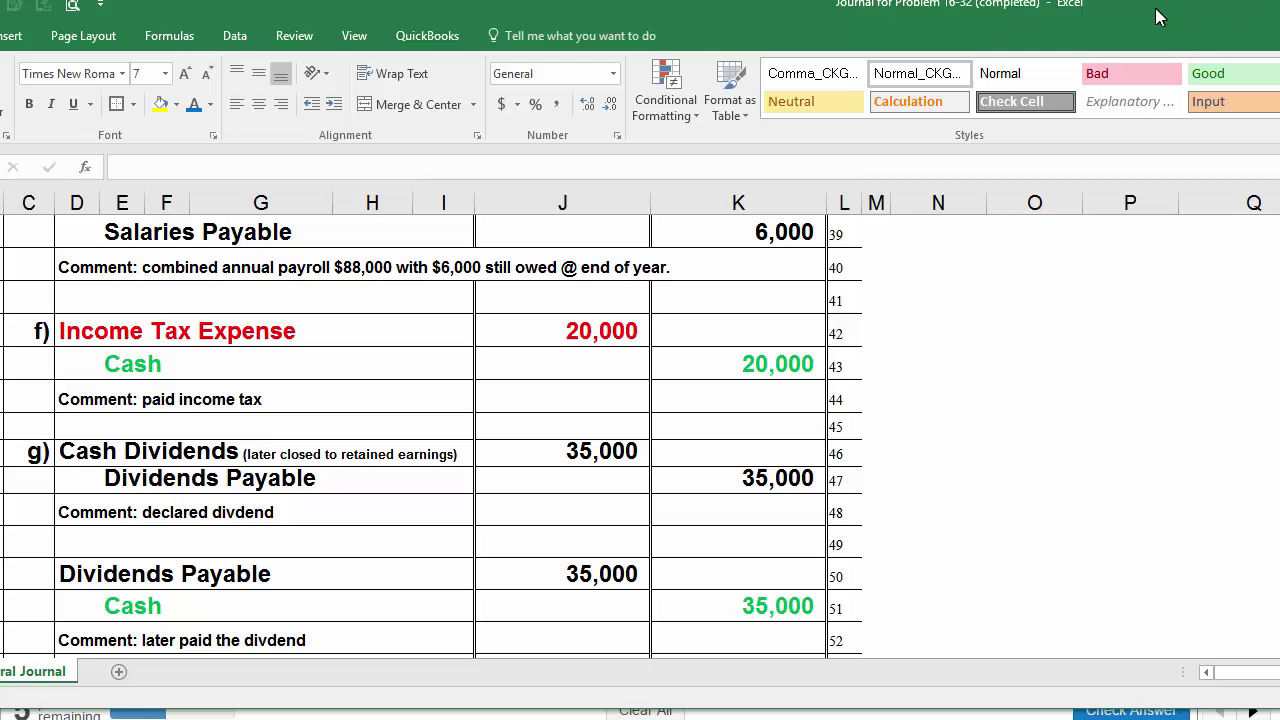
- Read Data Table item h, then scroll the journal to entry h: Depreciation Expense 10,800 to Accumulated Depreciation
{"action": "left_click_drag", "start_coordinate": [1156, 8], "coordinate": [1169, 513]}
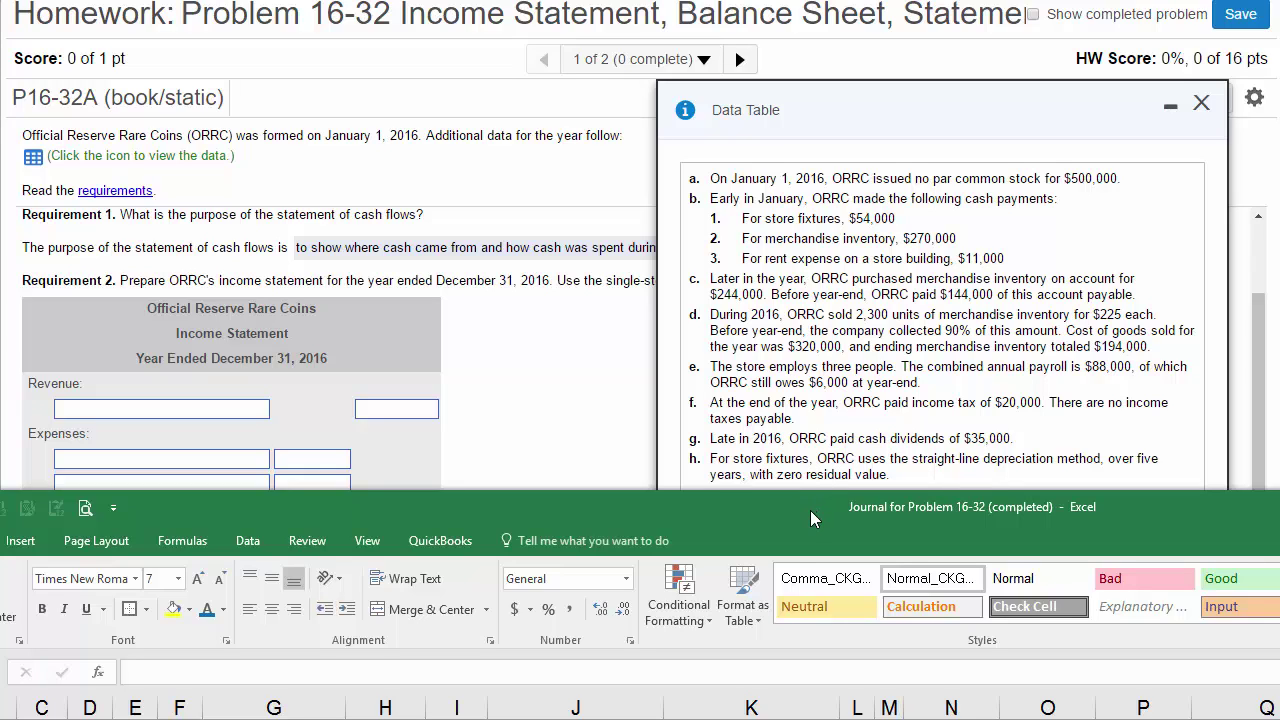
{"action": "left_click_drag", "start_coordinate": [809, 513], "coordinate": [866, 0]}
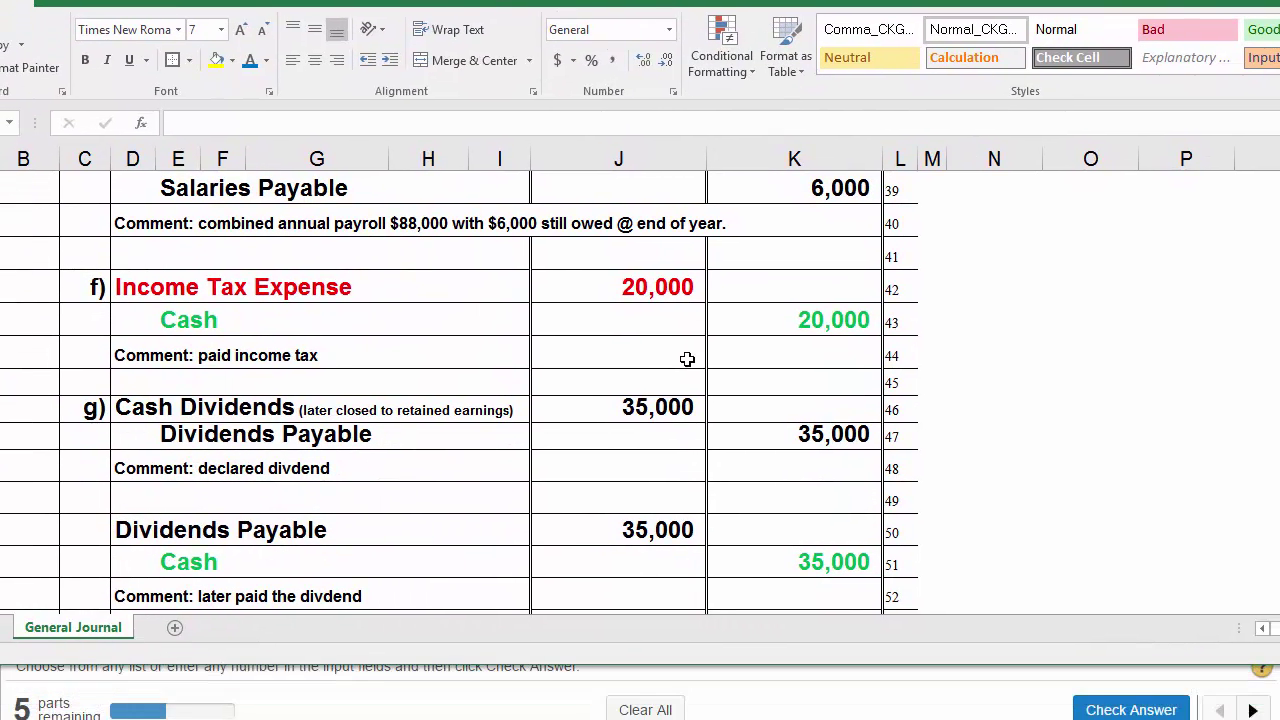
{"action": "scroll", "coordinate": [684, 368], "scroll_direction": "down", "scroll_amount": 1}
{"action": "scroll", "coordinate": [684, 368], "scroll_direction": "down", "scroll_amount": 2}
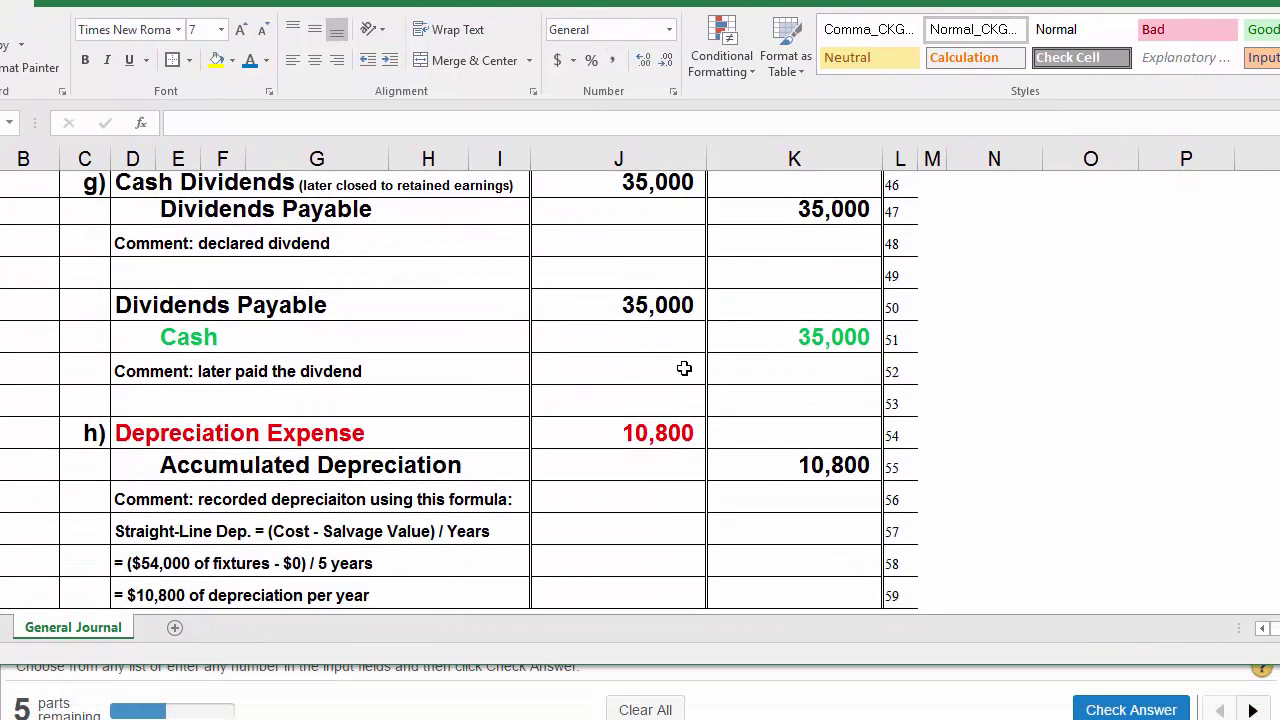
{"action": "scroll", "coordinate": [680, 370], "scroll_direction": "down", "scroll_amount": 1}
{"action": "scroll", "coordinate": [260, 405], "scroll_direction": "down", "scroll_amount": 1}
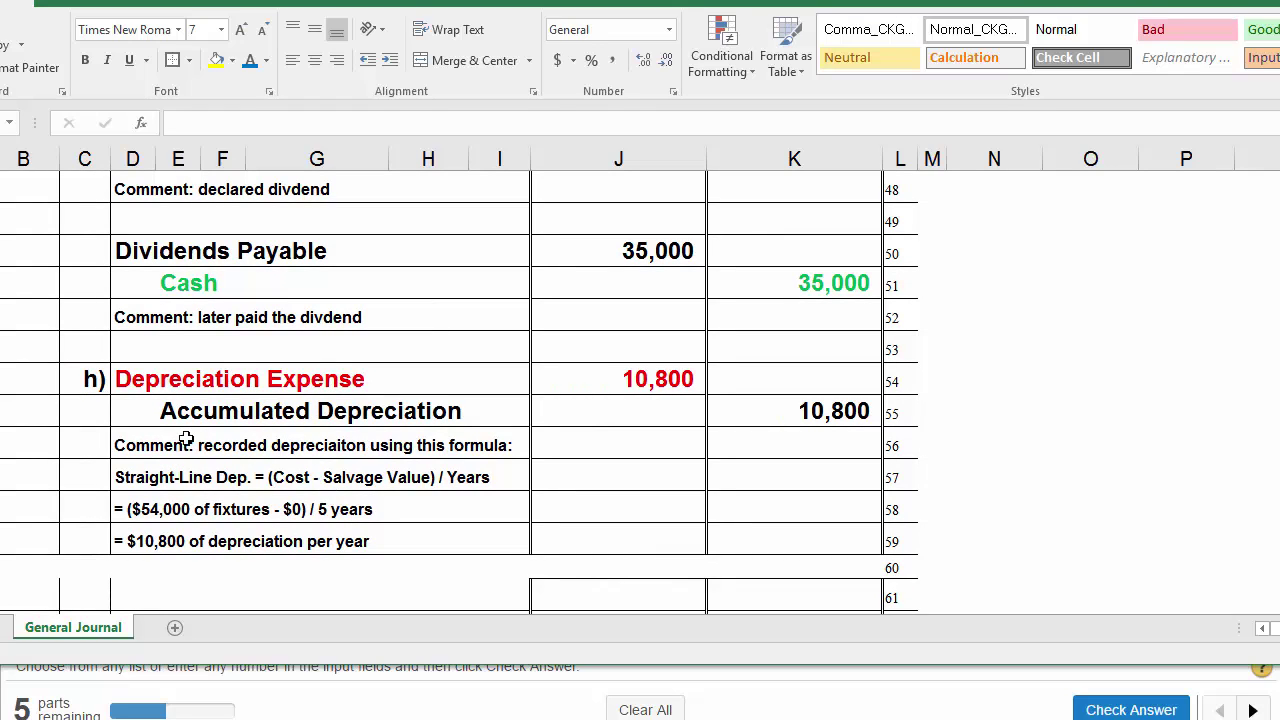
- Correct 'depreciaiton' to 'depreciation' in the entry h comment in cell D56
{"action": "left_click", "coordinate": [131, 445]}
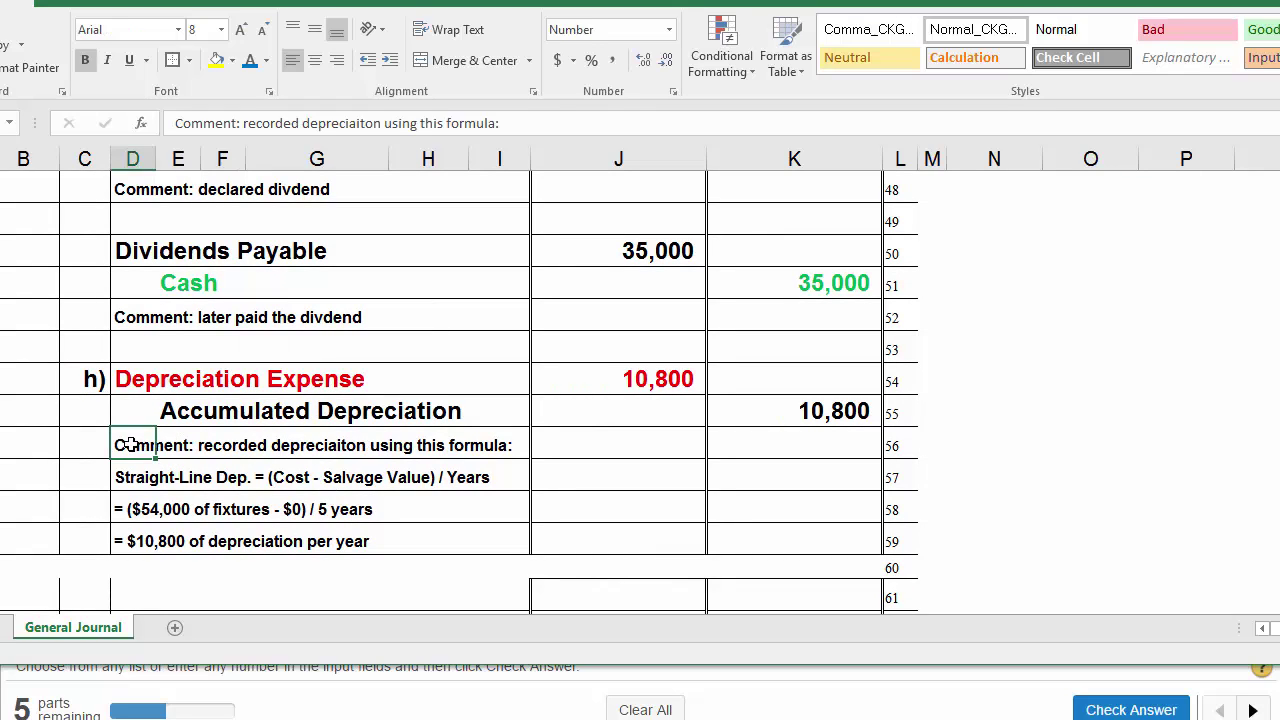
{"action": "left_click", "coordinate": [352, 123]}
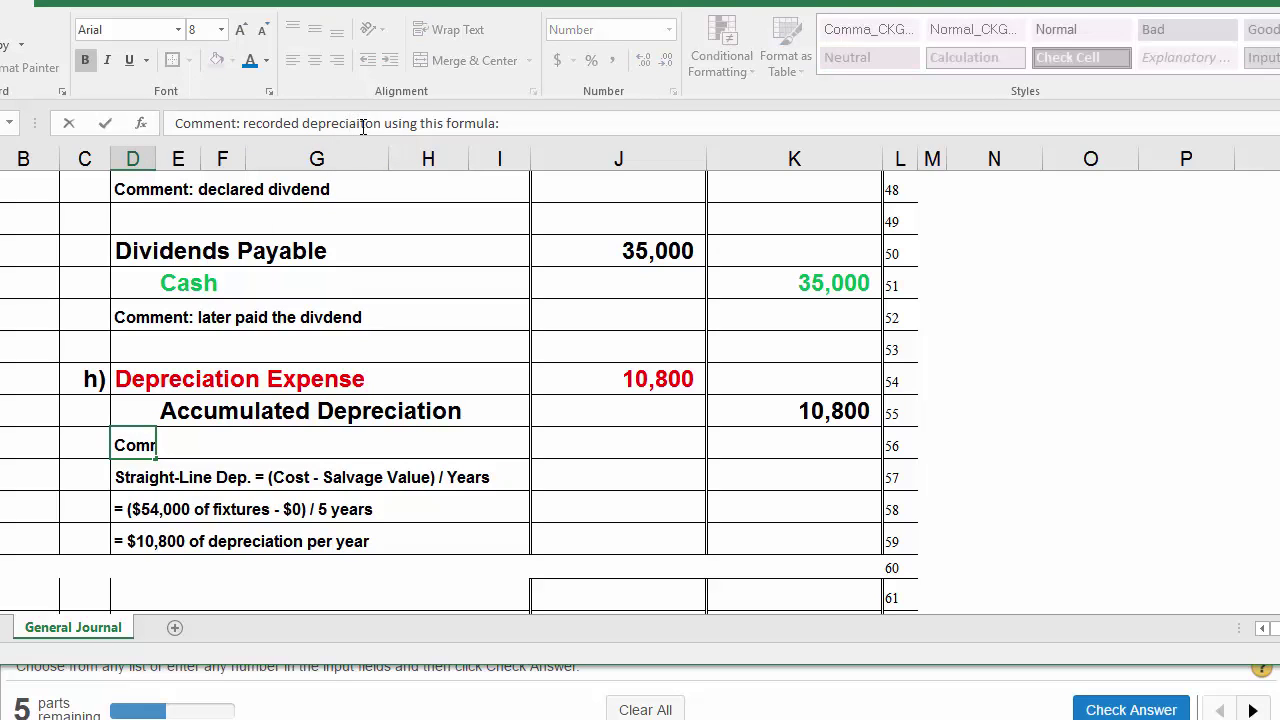
{"action": "key", "text": "BackSpace"}
{"action": "type", "text": "i"}
{"action": "key", "text": "Return"}
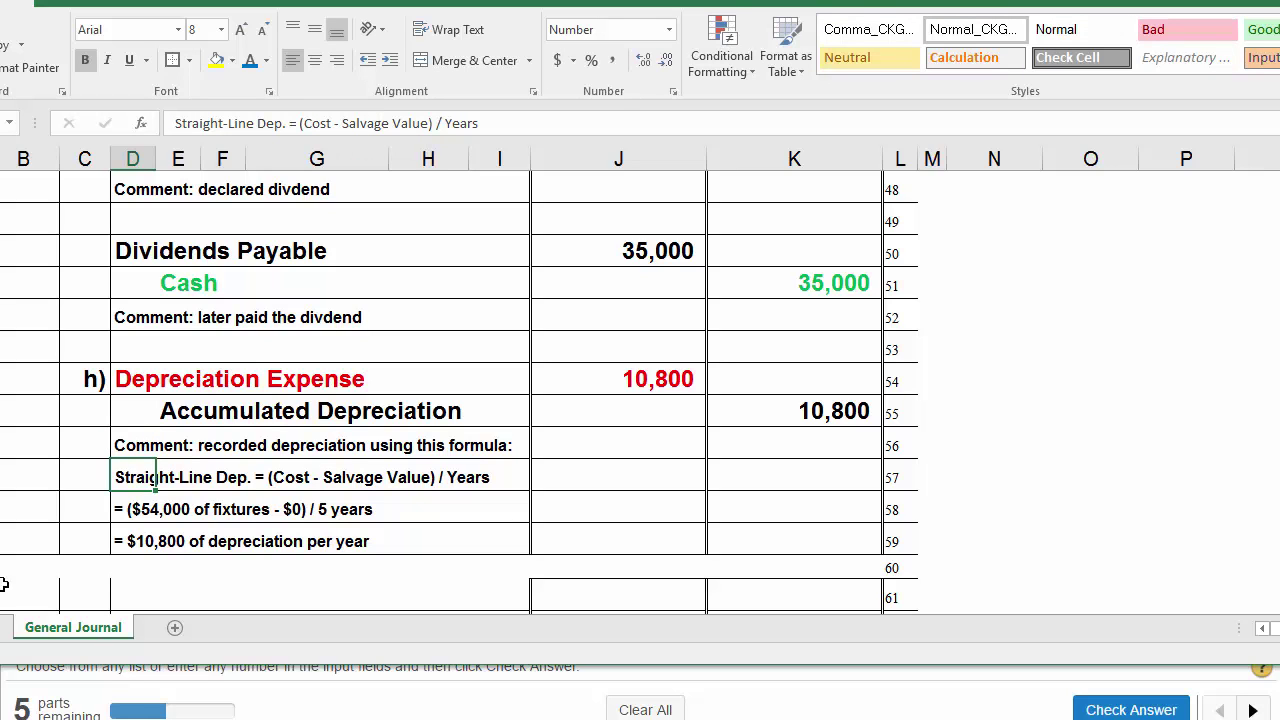
{"action": "left_click", "coordinate": [20, 477]}
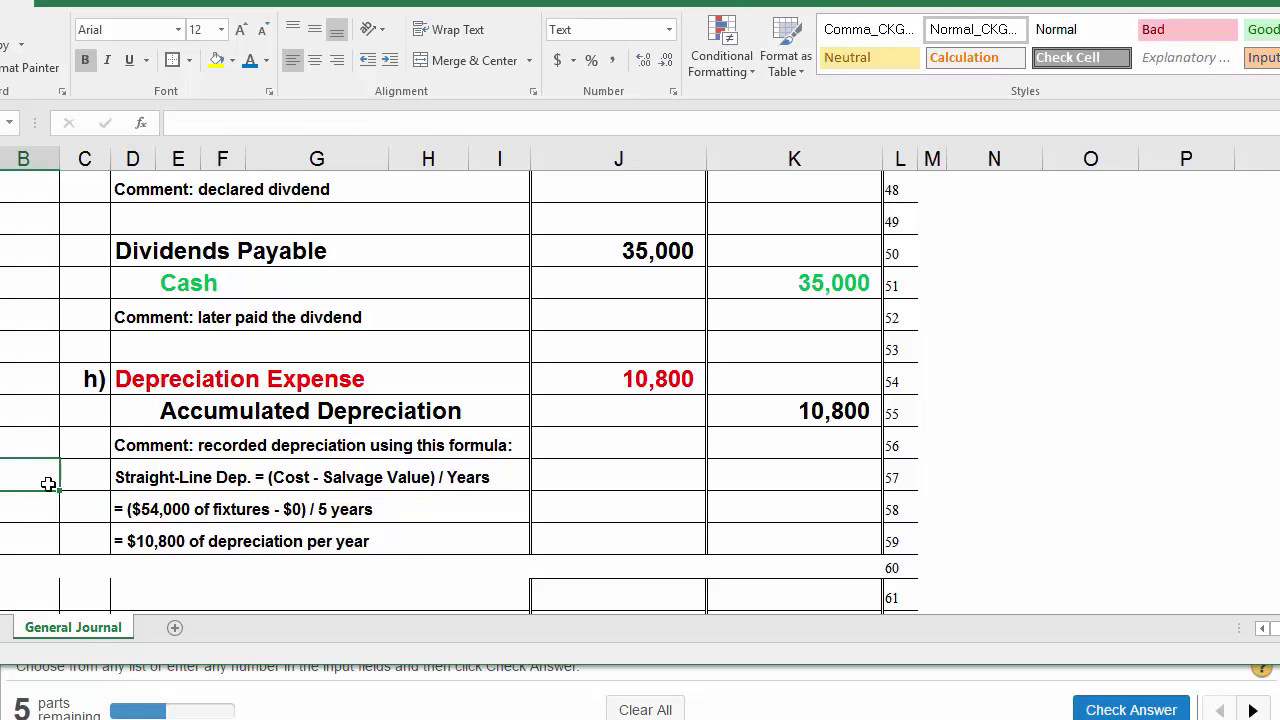